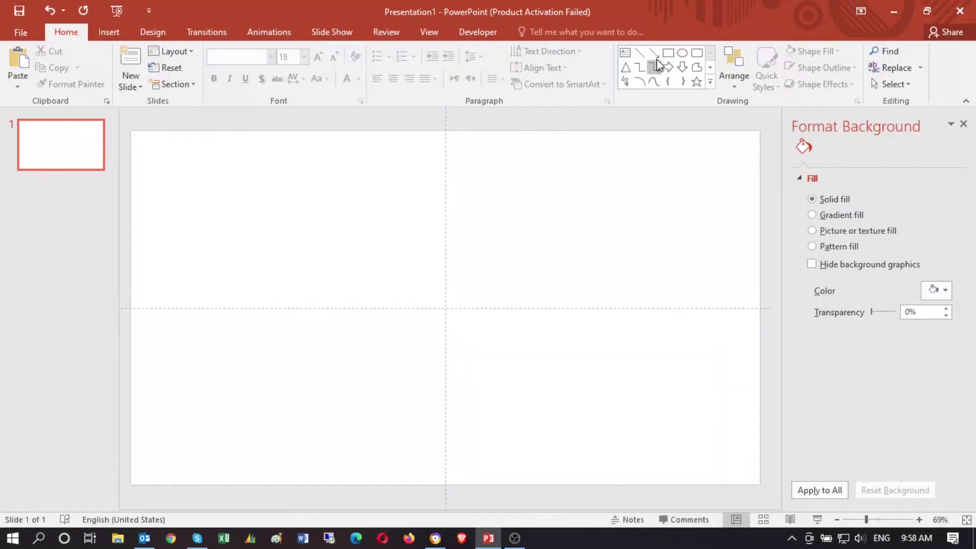
Step: Pick the Rectangle shape from the Home tab's Drawing gallery
left_click(667, 57)
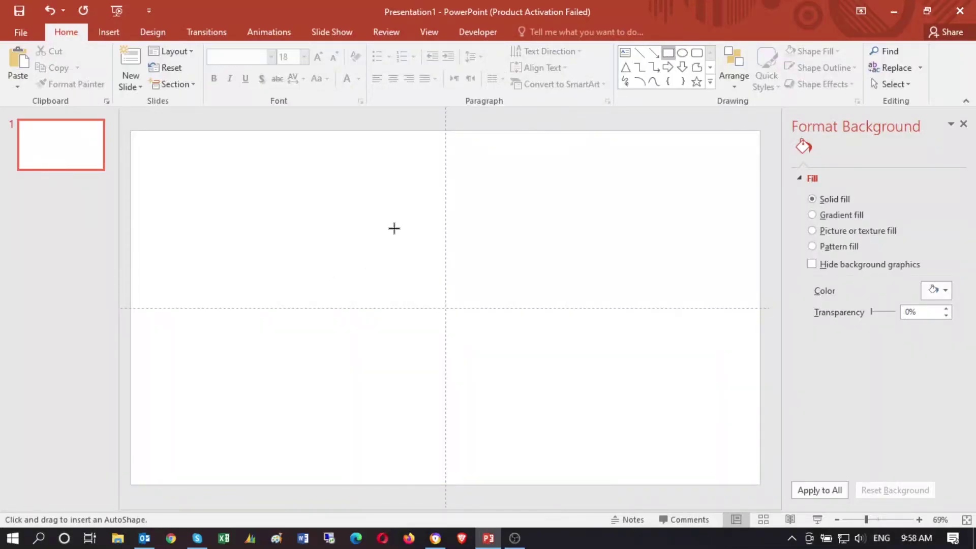
Step: Draw a small rectangle and give it 3-D rotation X 314.7°, Y 324.6°, Z 60°
left_click_drag(402, 234, 452, 275)
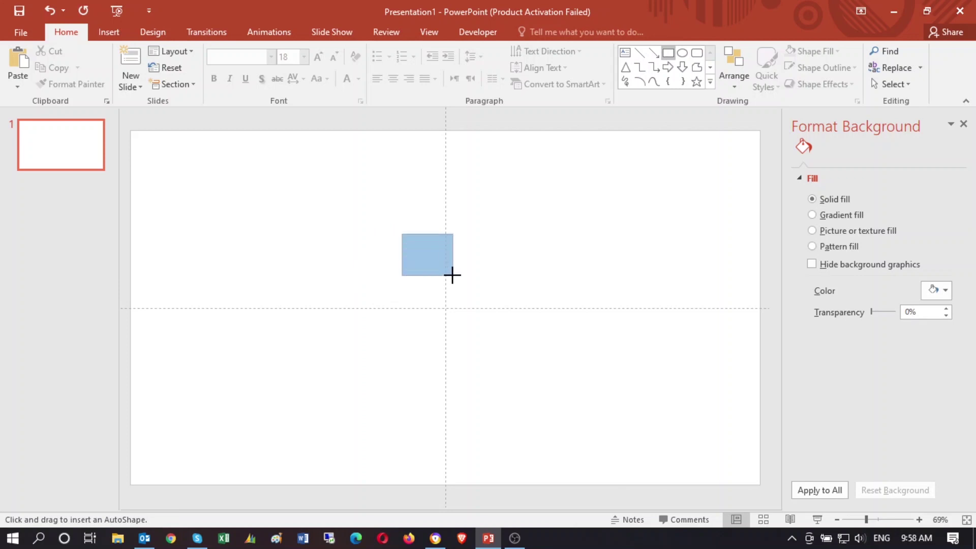
left_click_drag(453, 279, 453, 279)
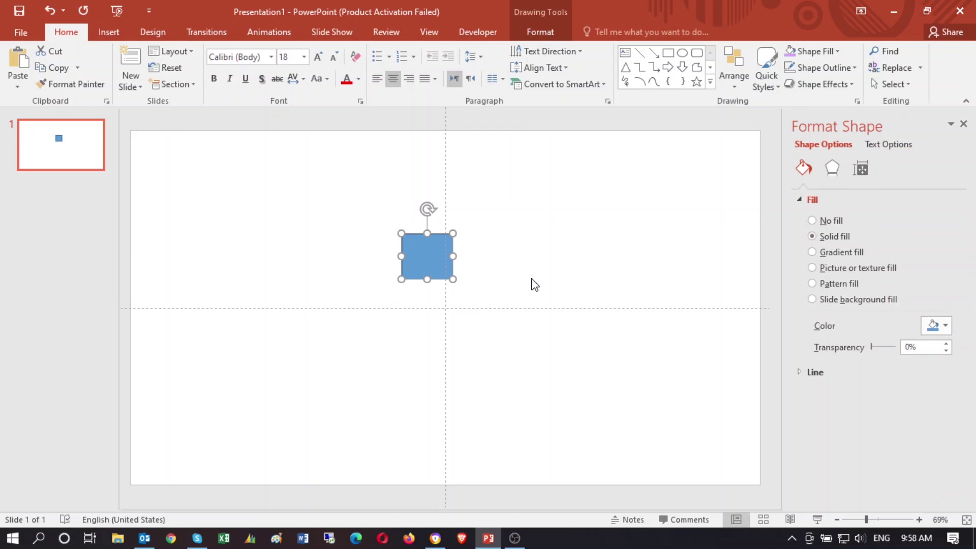
left_click(832, 172)
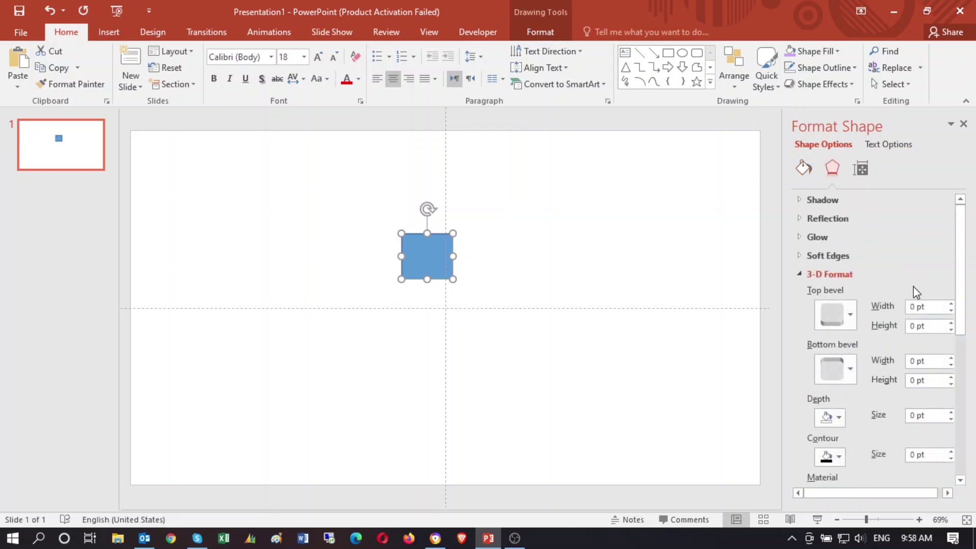
left_click_drag(961, 279, 961, 417)
left_click(882, 348)
type("314")
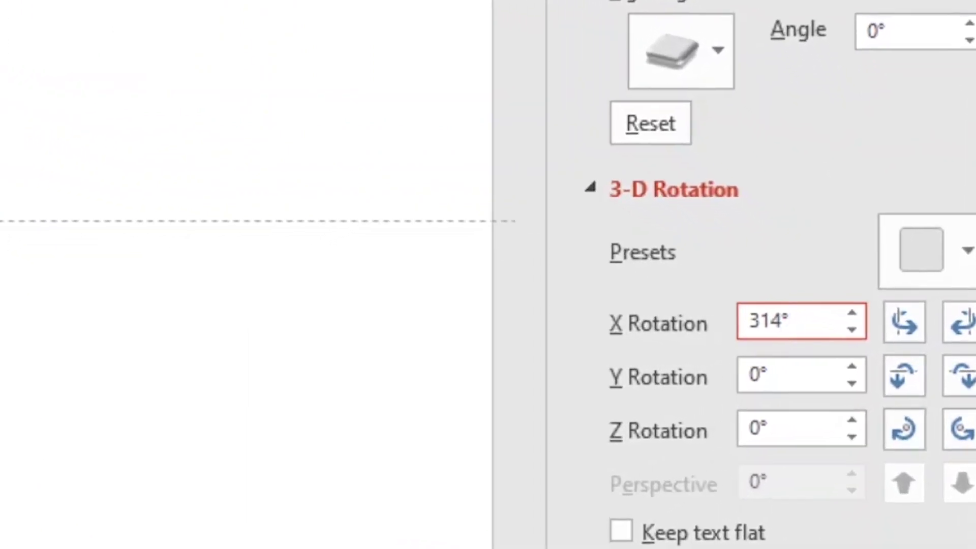
type(".7")
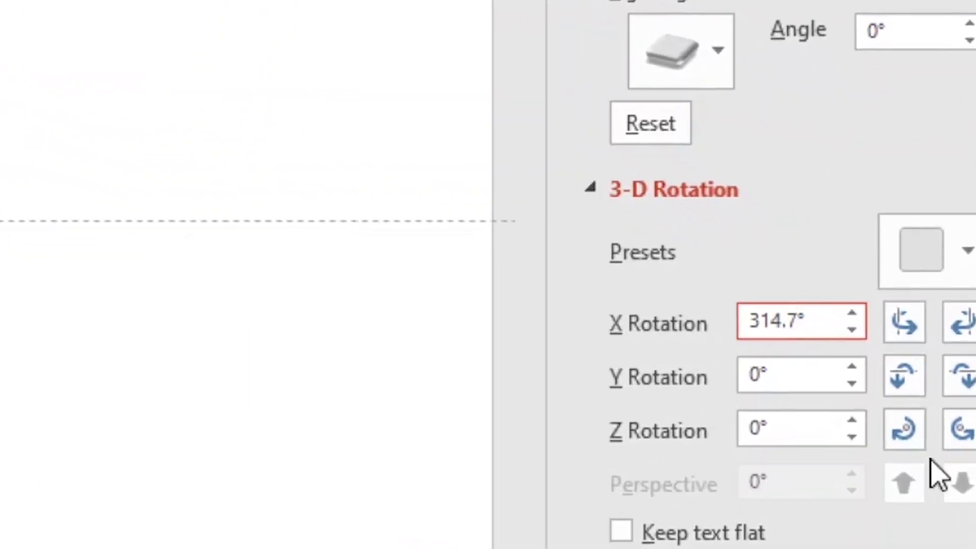
left_click(781, 374)
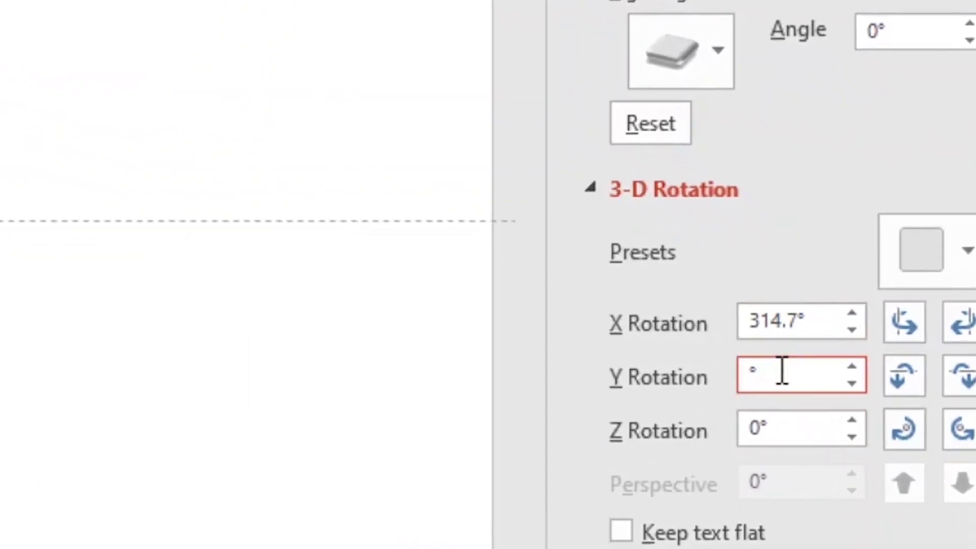
type("324.6")
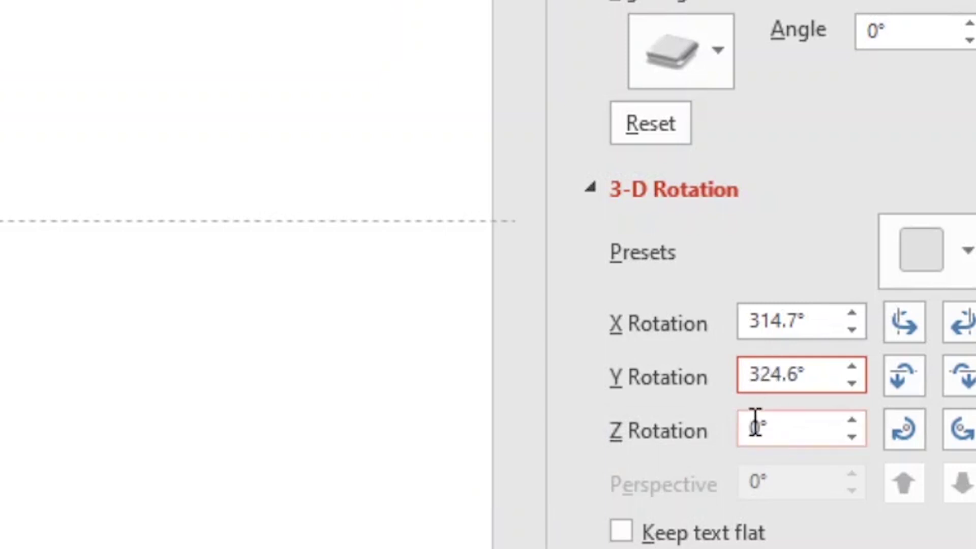
left_click(754, 429)
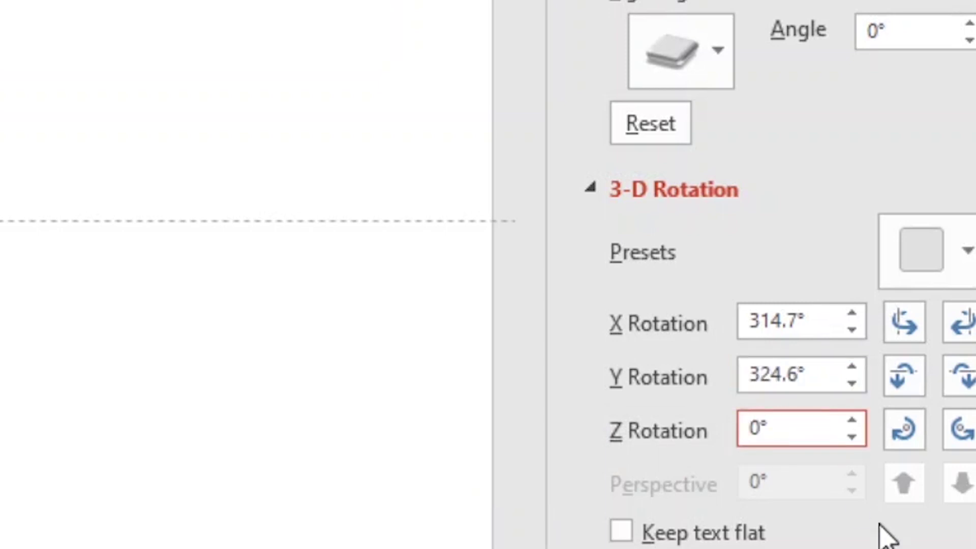
type("6")
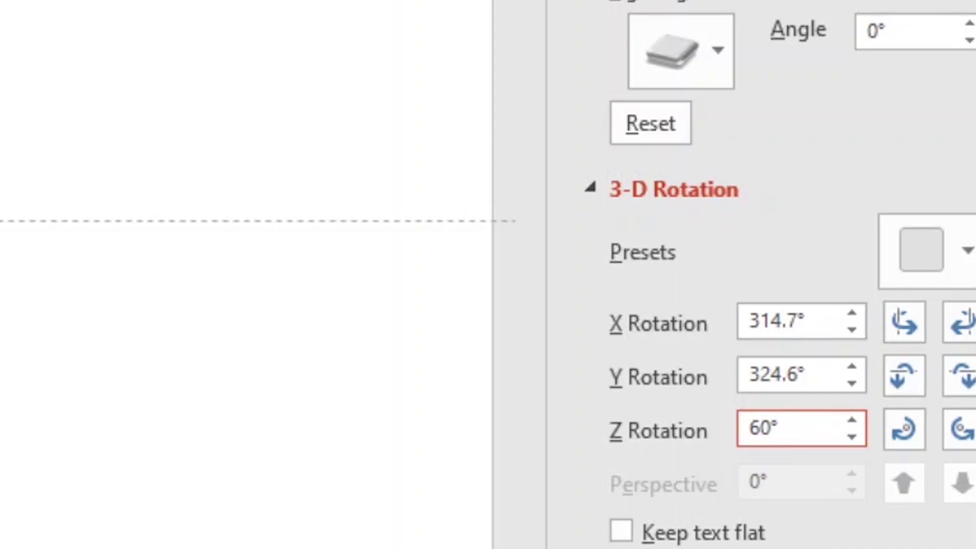
key("Return")
left_click(430, 262)
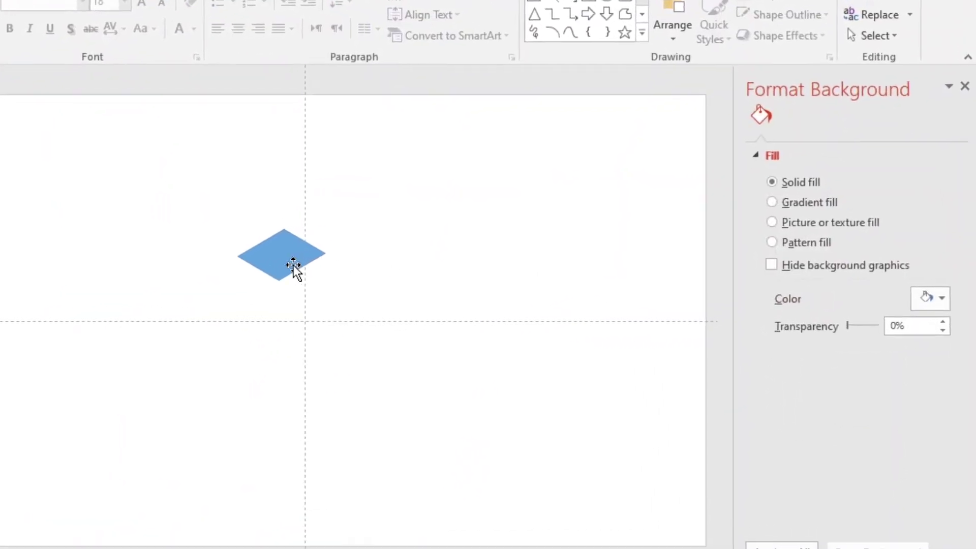
Step: Raise the diamond's 3-D depth to 112.5 pt so it becomes an isometric cube
left_click(242, 265)
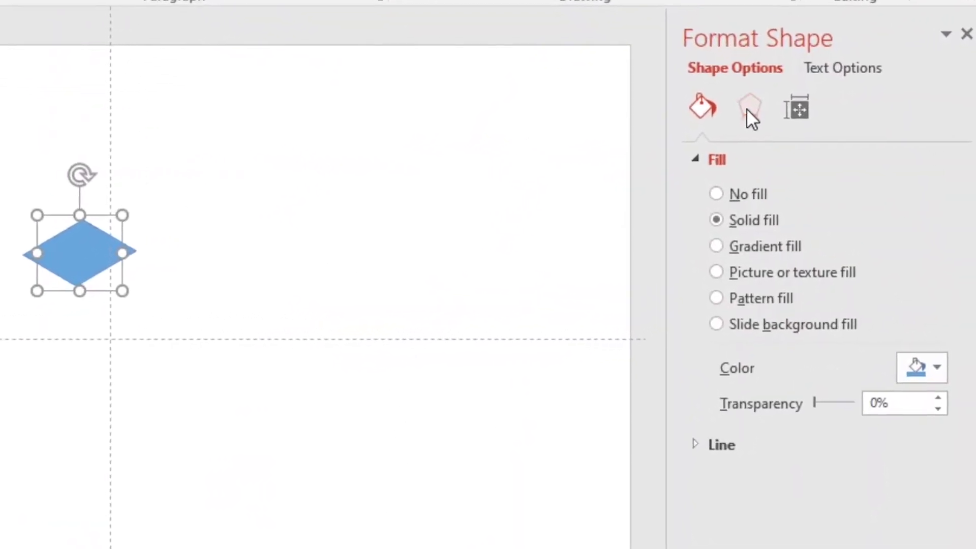
left_click(750, 116)
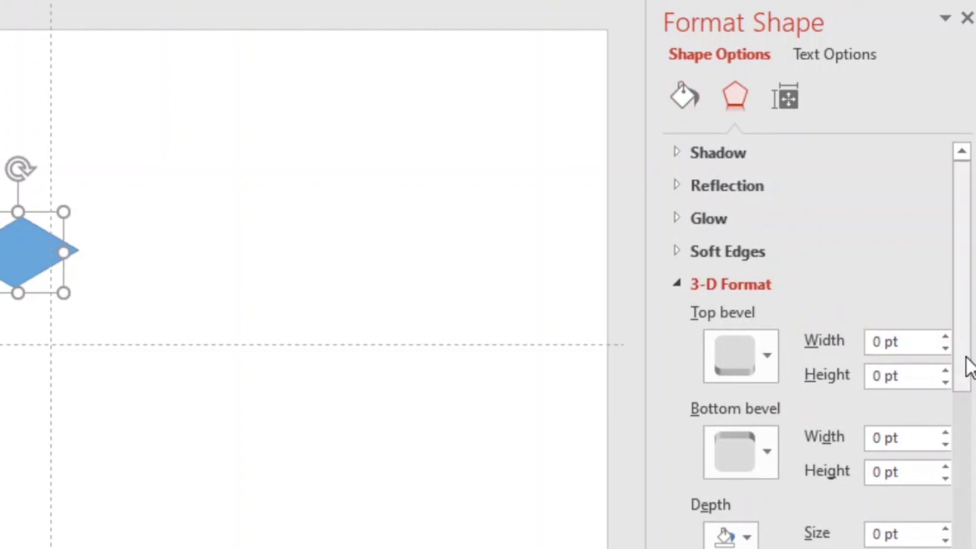
left_click_drag(969, 364, 969, 484)
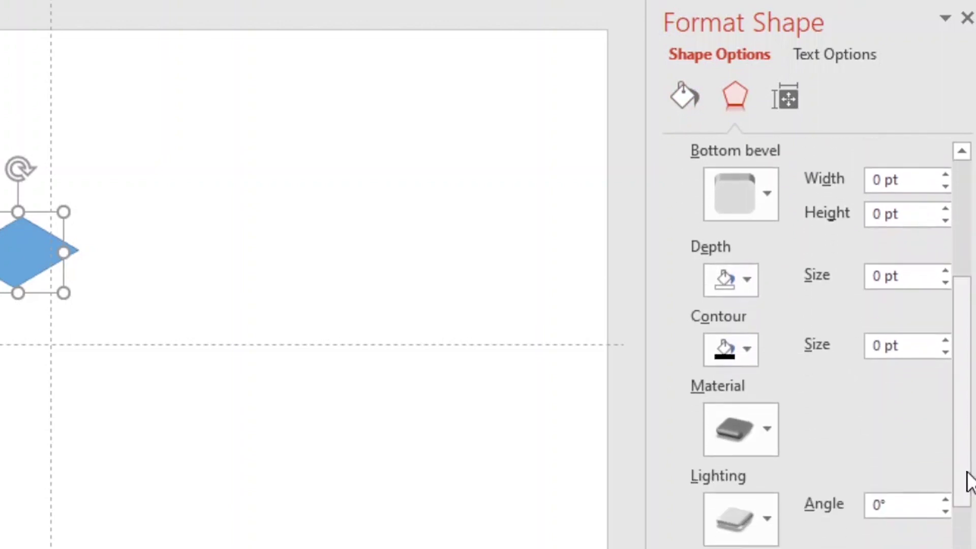
left_click(947, 271)
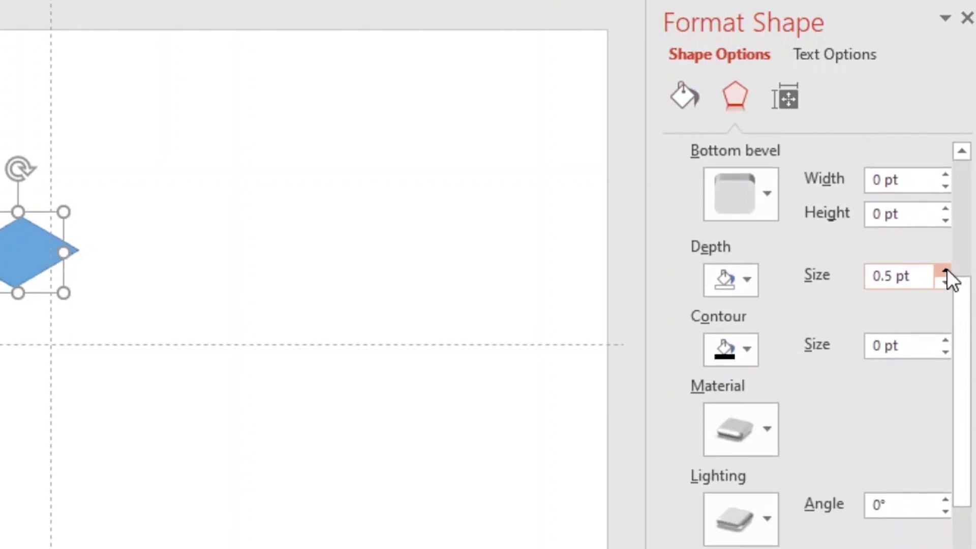
left_click_drag(948, 269, 947, 270)
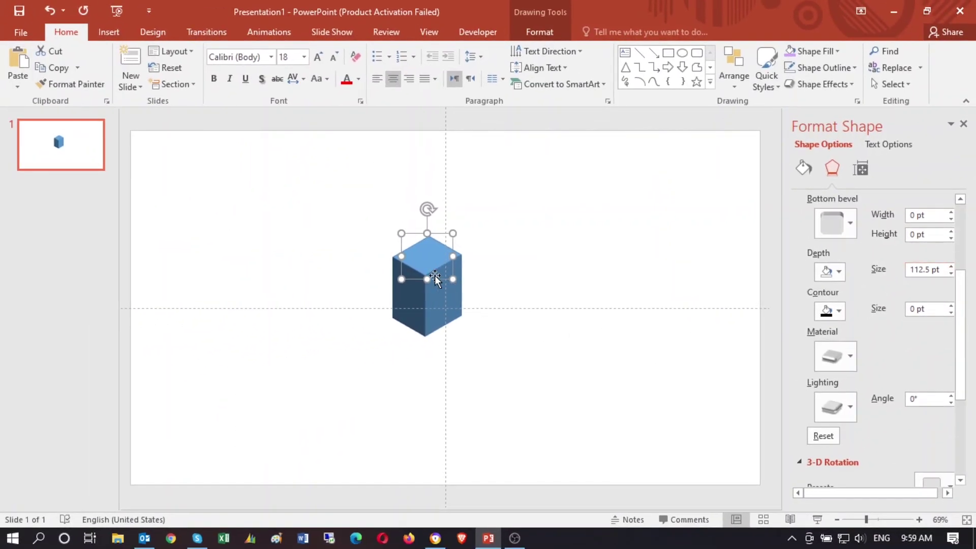
Step: Move the cube down-left, paste a copy up-right of it, and send the copy to the back
left_click_drag(431, 263, 389, 336)
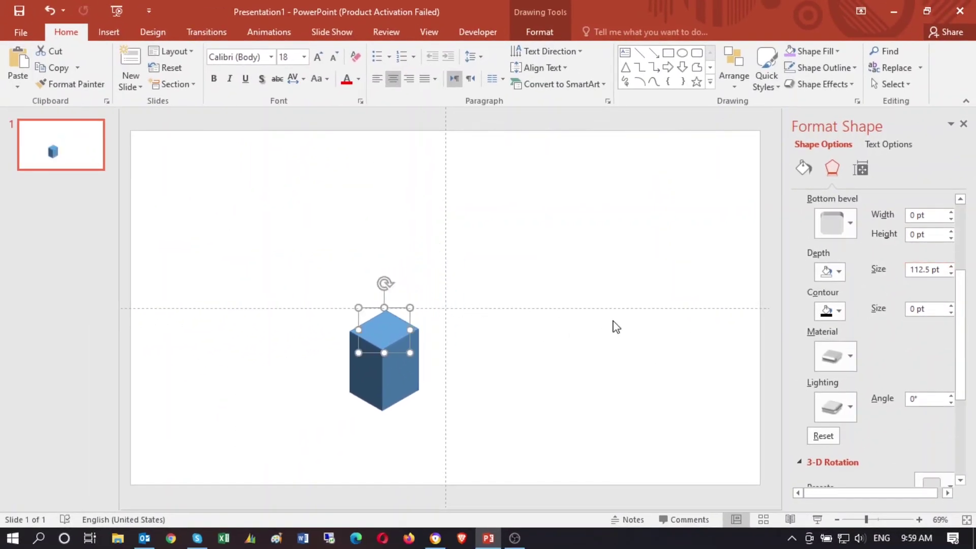
key("ctrl+v")
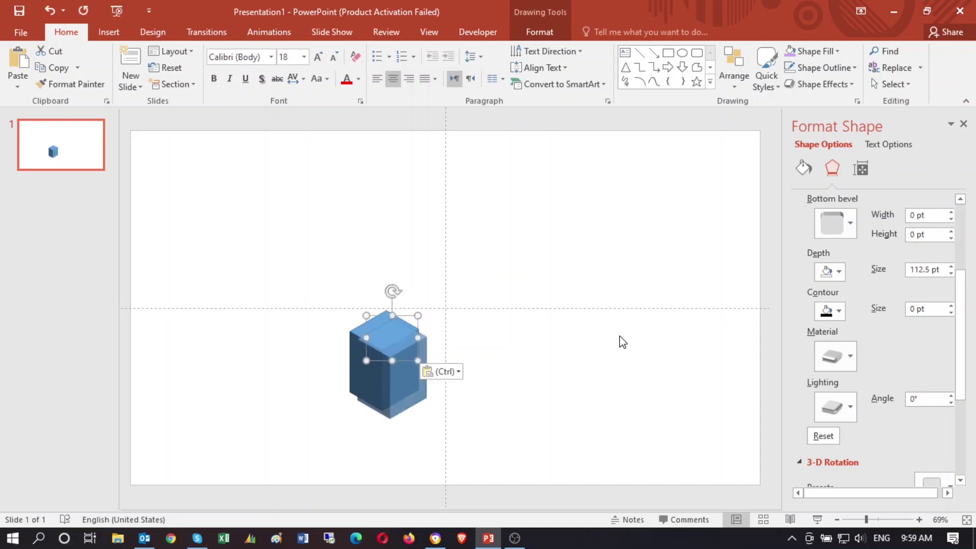
left_click_drag(409, 377, 464, 321)
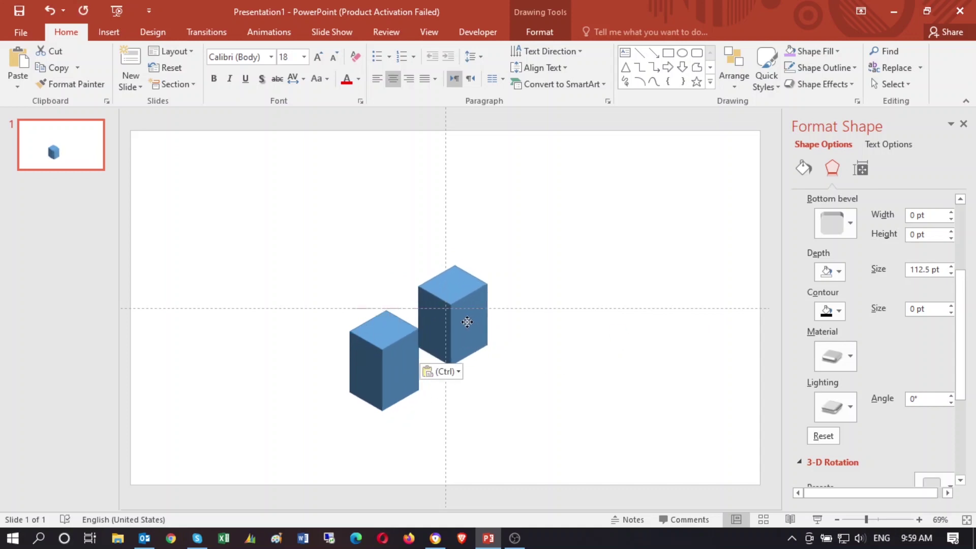
right_click(464, 321)
mouse_move(512, 203)
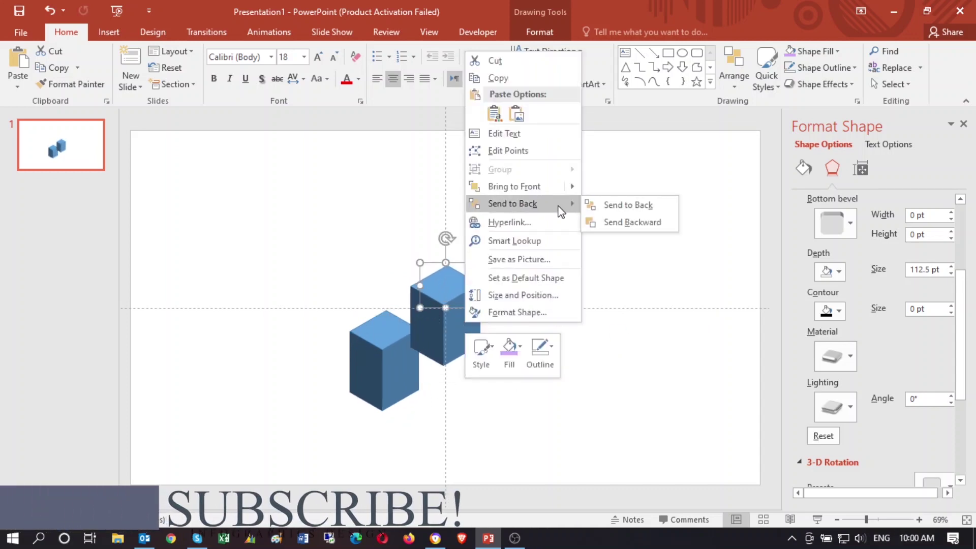
left_click(617, 206)
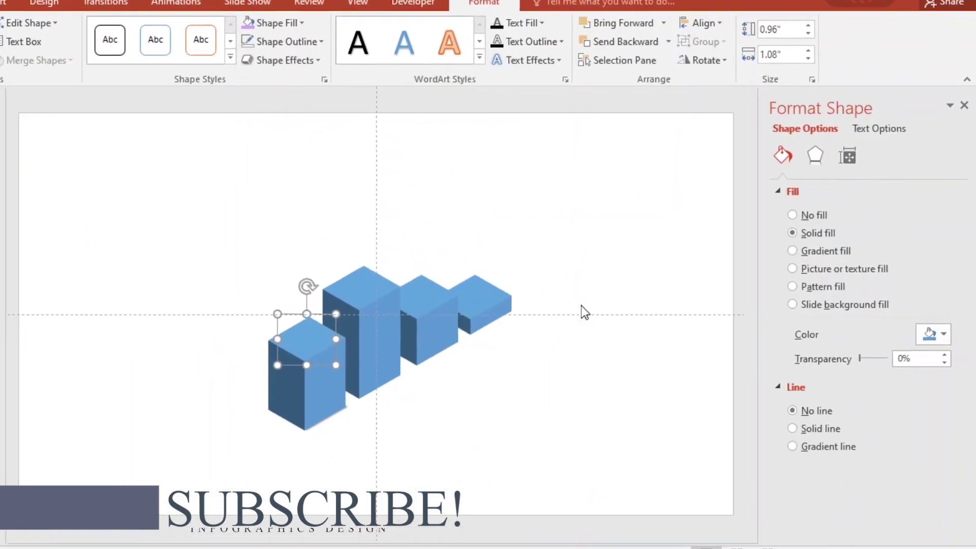
Step: Give the front cube a shadow with 0% transparency and 104% size
left_click(815, 155)
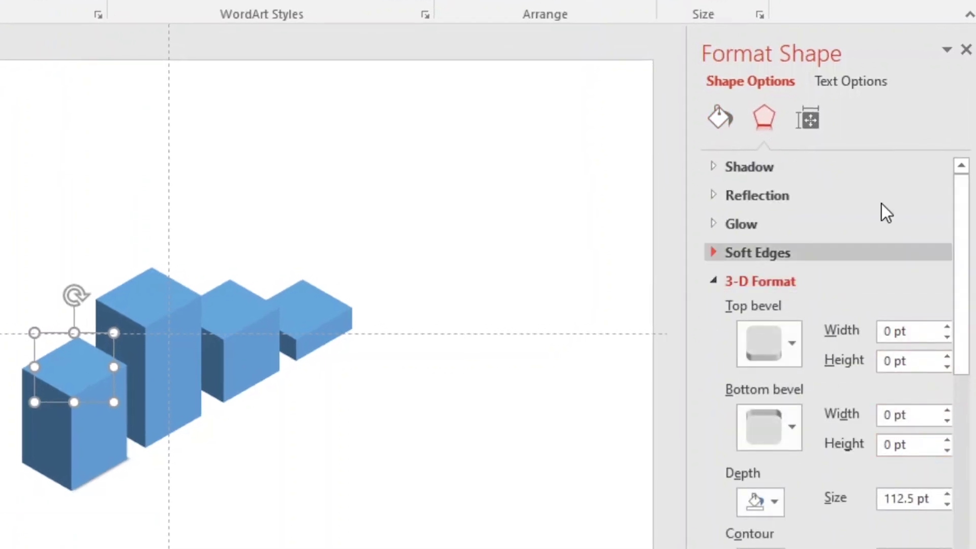
left_click(711, 168)
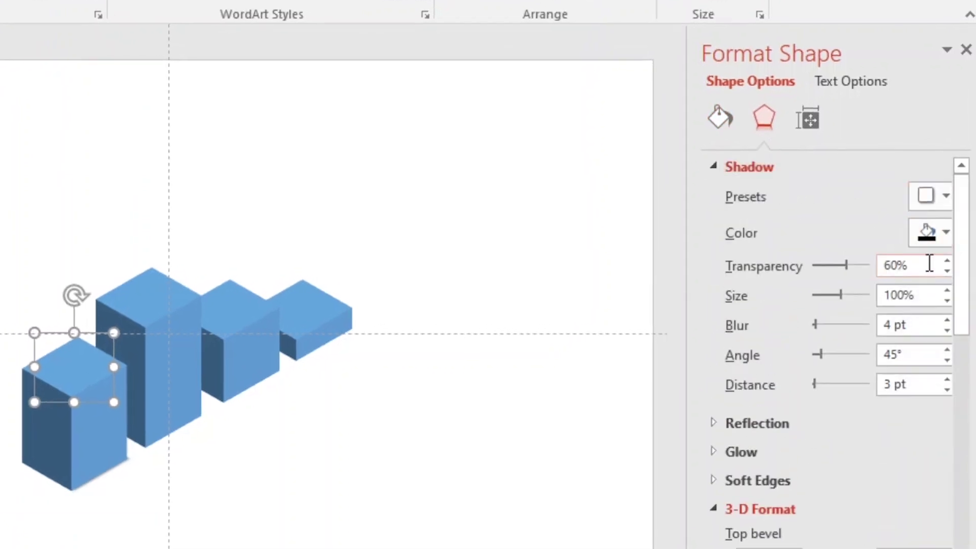
left_click_drag(844, 268, 813, 265)
left_click(947, 289)
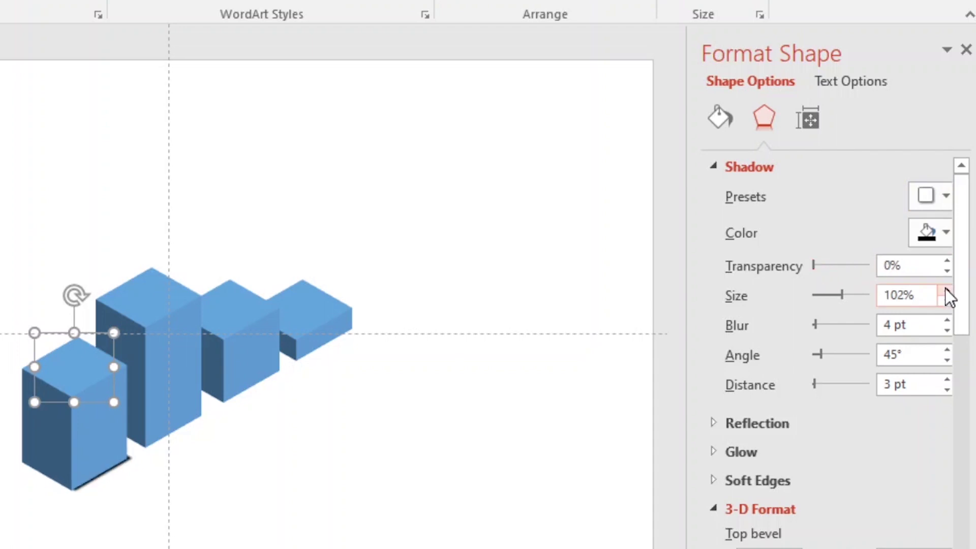
left_click(947, 289)
left_click(947, 321)
Step: Set the shadow's blur to 25 pt, distance to 20 pt and angle to 160°
left_click(947, 320)
triple_click(946, 380)
triple_click(947, 380)
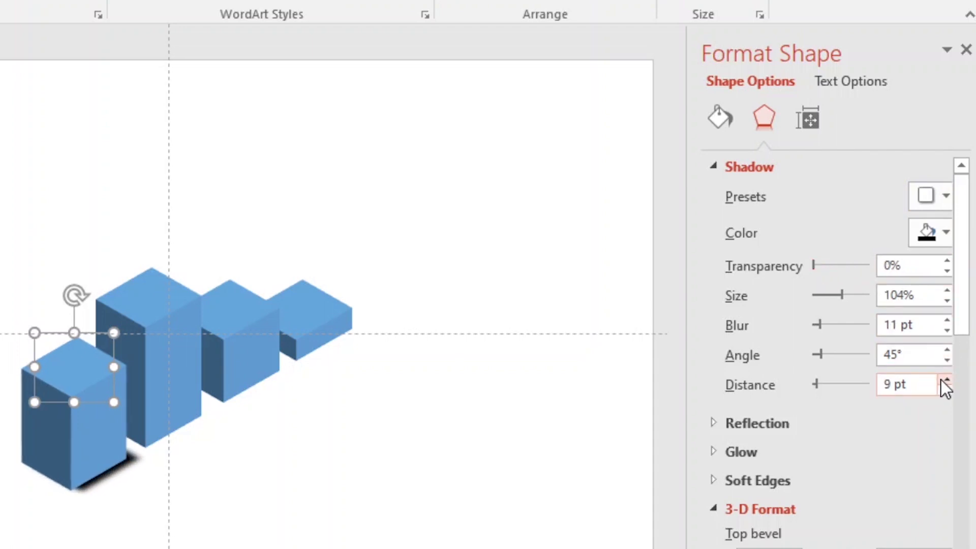
double_click(946, 380)
left_click(947, 320)
left_click(947, 320)
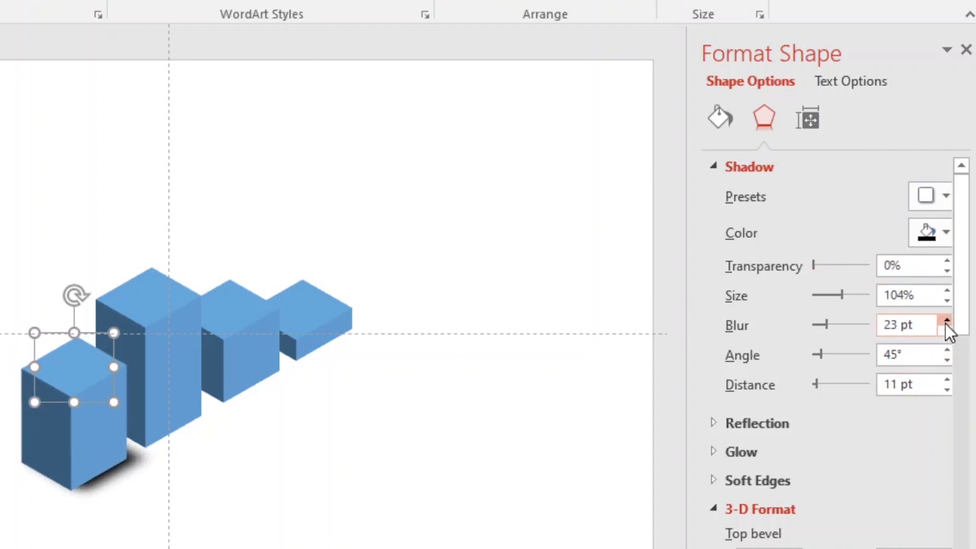
left_click(947, 321)
left_click(947, 350)
left_click(948, 352)
left_click(947, 379)
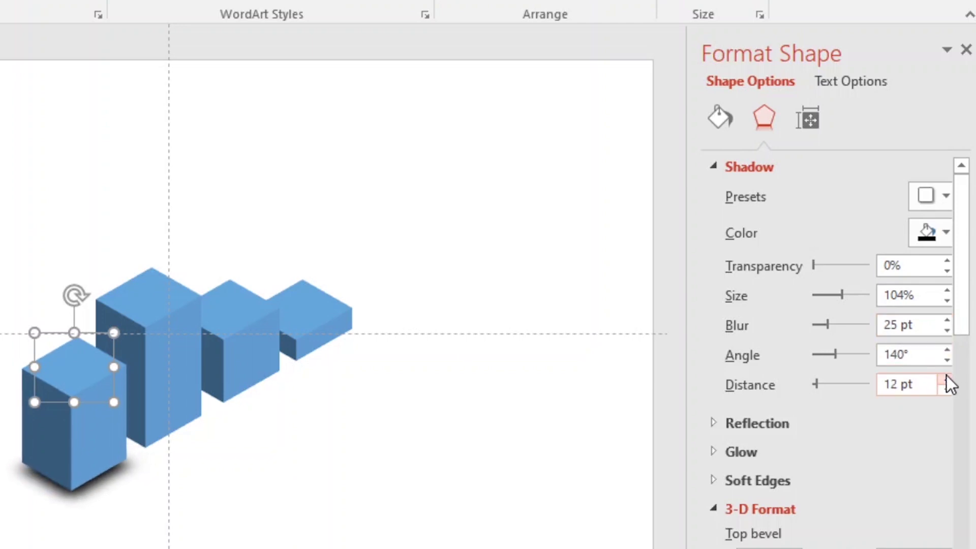
left_click(947, 379)
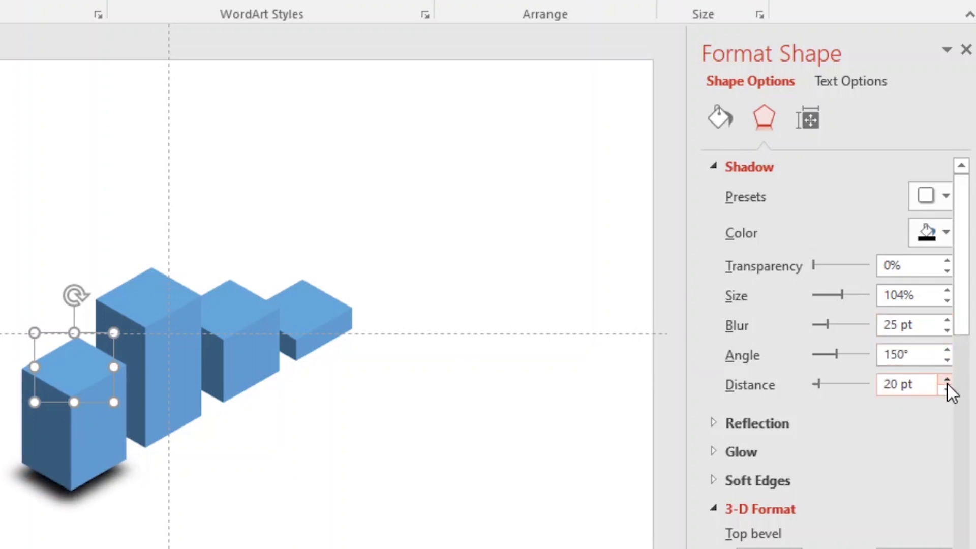
left_click(947, 360)
left_click(947, 349)
Step: Repeat the front cube's shadow on the other three cubes with F4
left_click(425, 288)
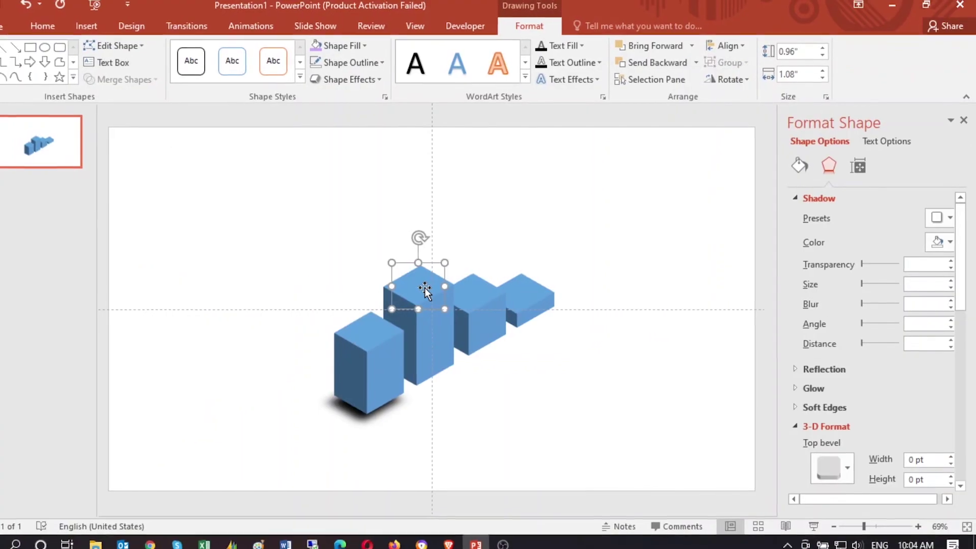
key("F4")
left_click(491, 291)
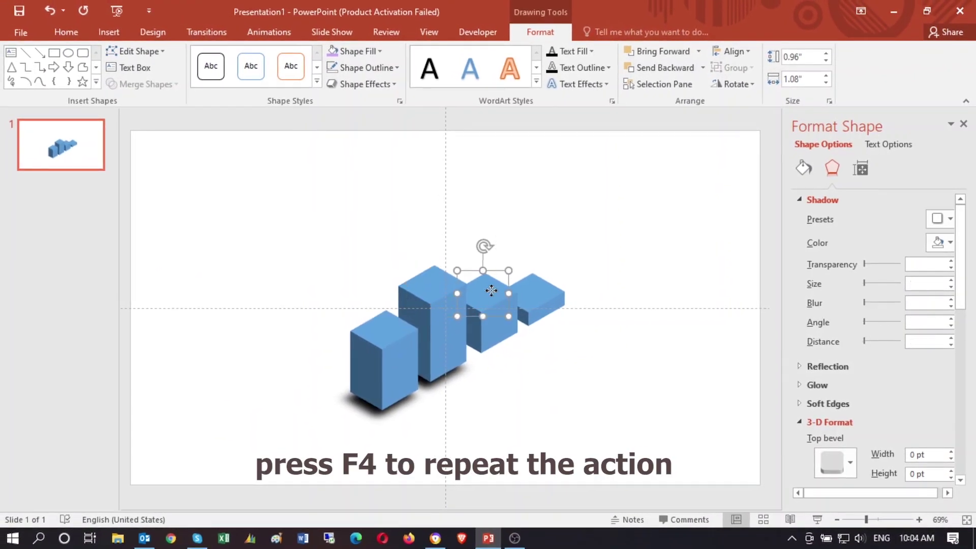
key("F4")
left_click(537, 291)
key("F4")
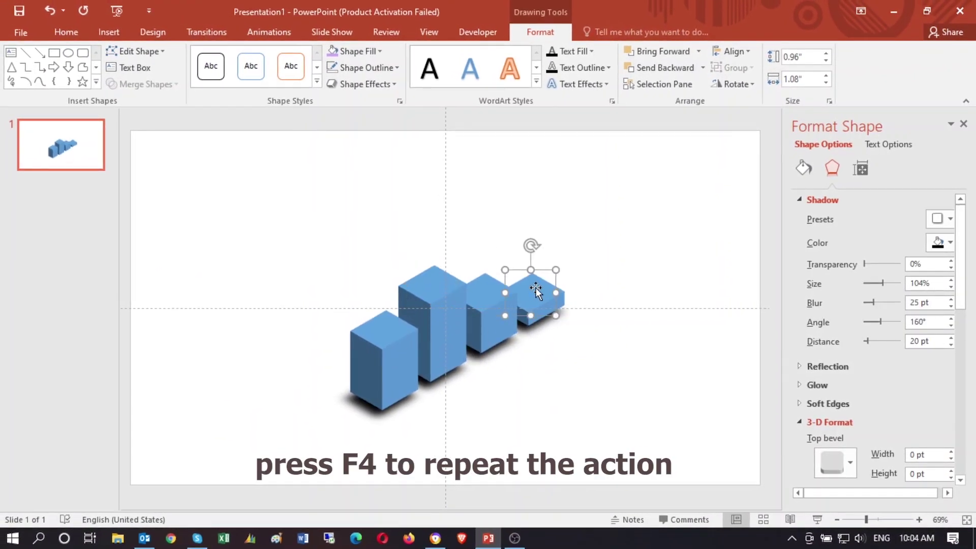
Step: Deselect the cubes and bring up the Design tab's theme colour sets
left_click(556, 390)
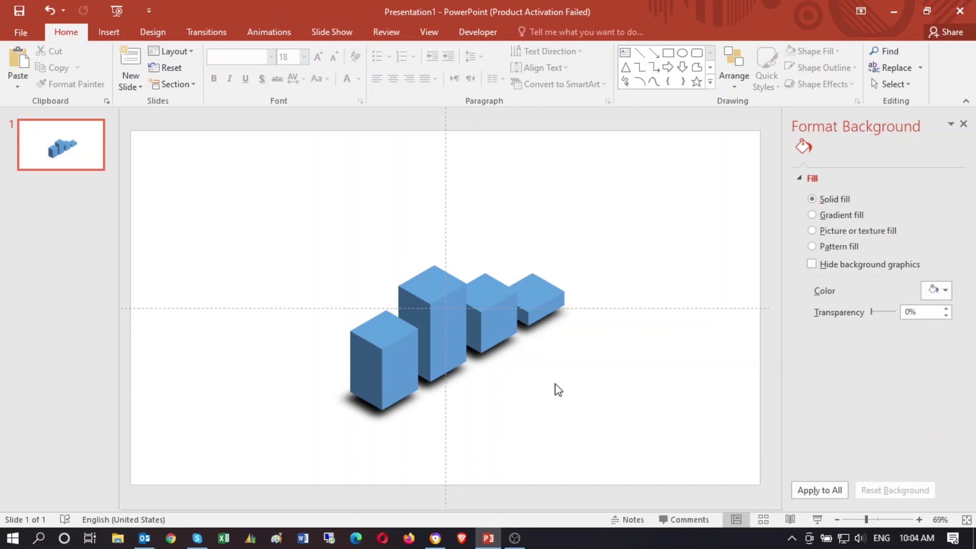
key("alt+g")
left_click(832, 83)
mouse_move(592, 96)
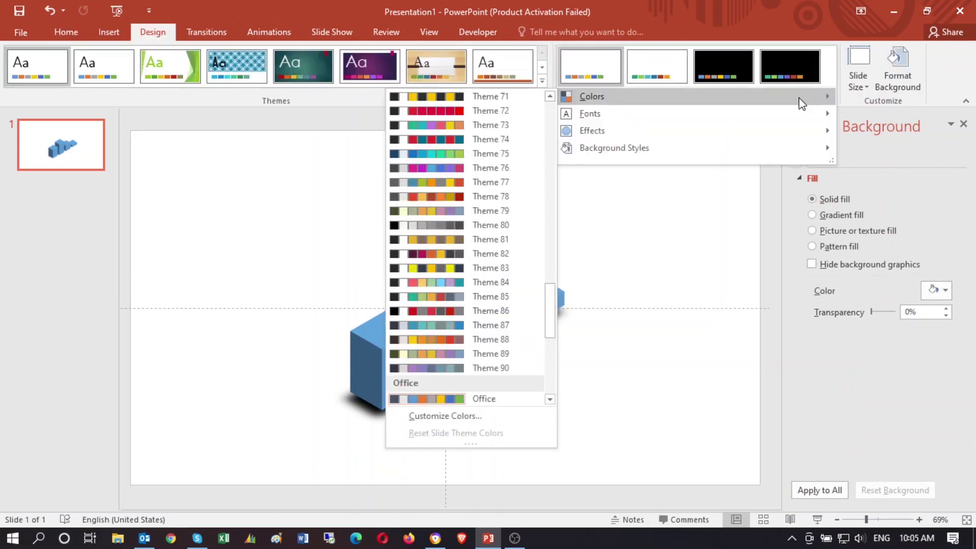
Step: Apply the Custom 1 colour set and fill the front cube light pink
scroll(478, 311, "down", 5)
scroll(475, 313, "up", 10)
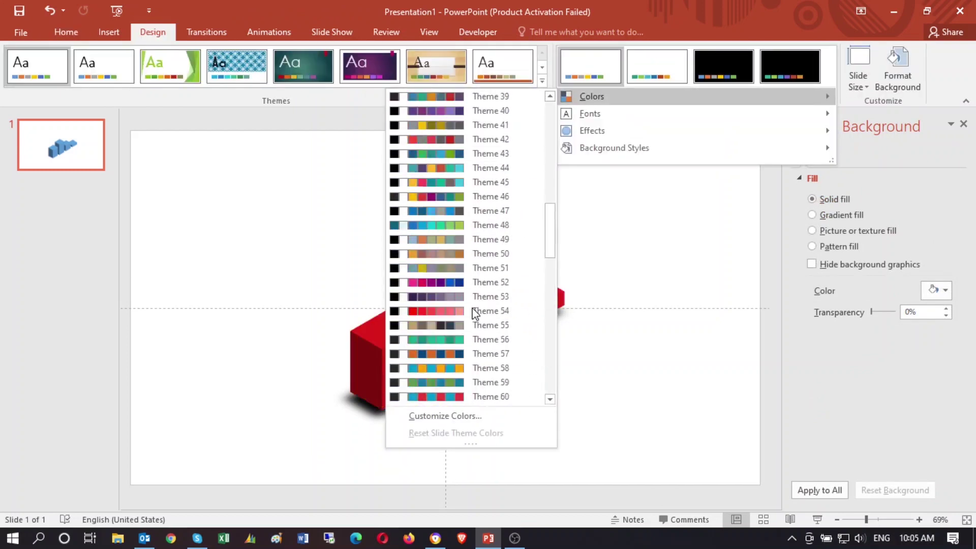
scroll(475, 313, "up", 10)
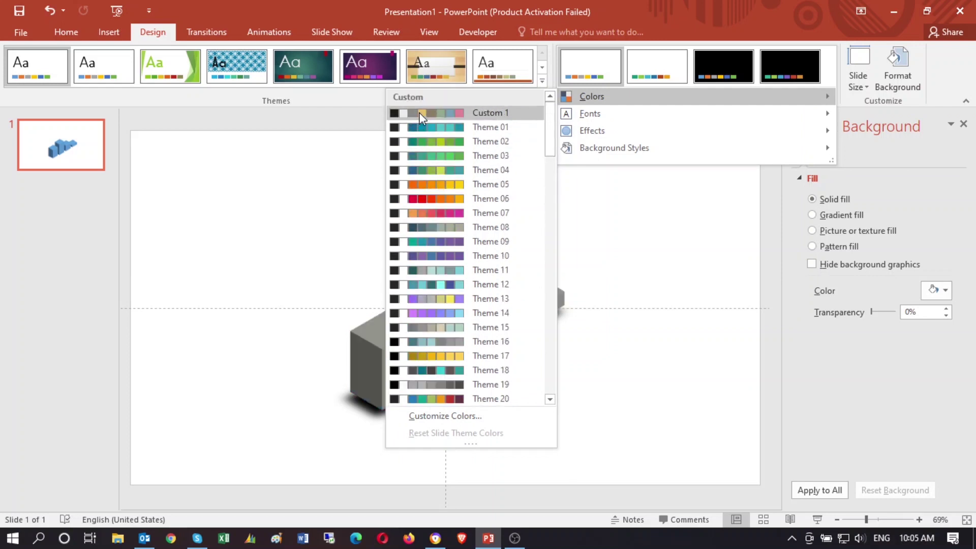
left_click(419, 112)
left_click(373, 48)
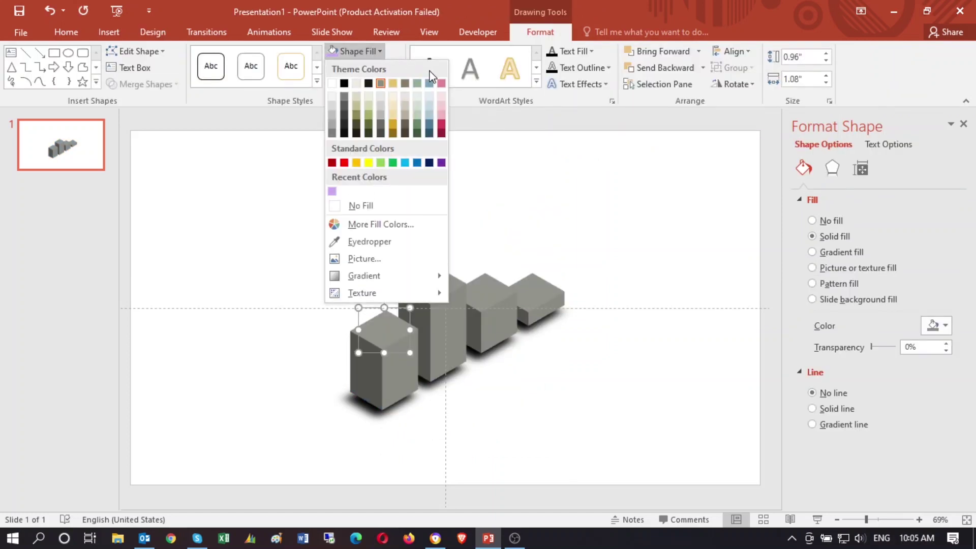
left_click(441, 115)
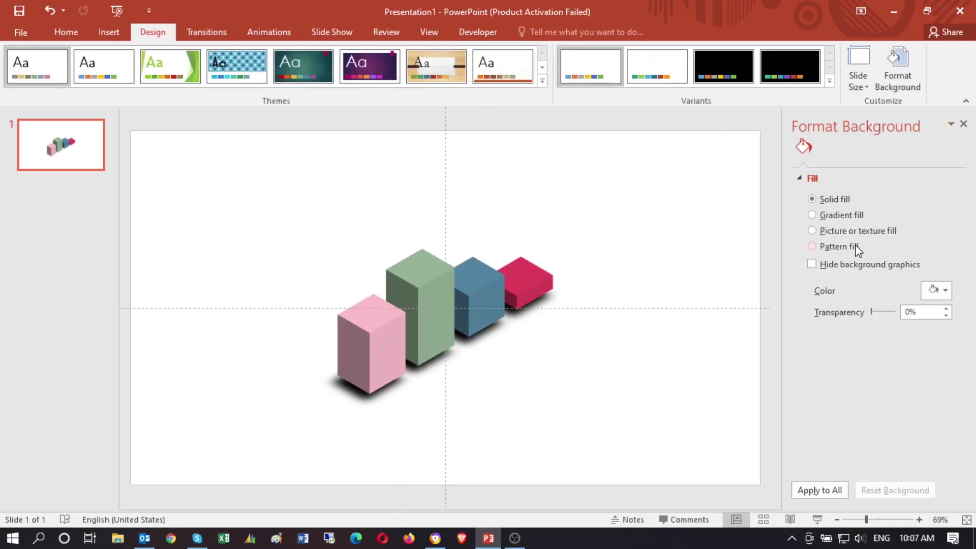
Step: Give the background a gradient fill, move the 74% stop to 79%, and set angle 110°
left_click(837, 216)
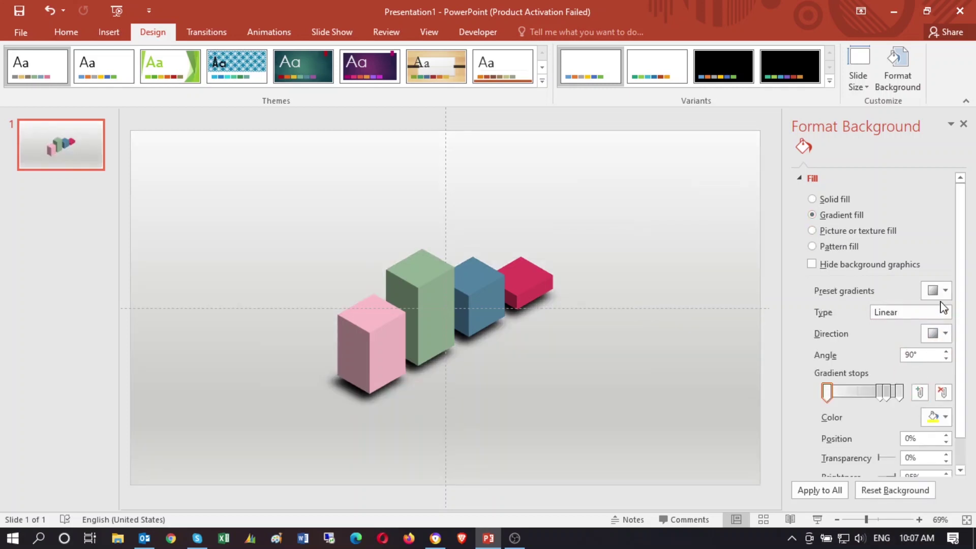
left_click(882, 395)
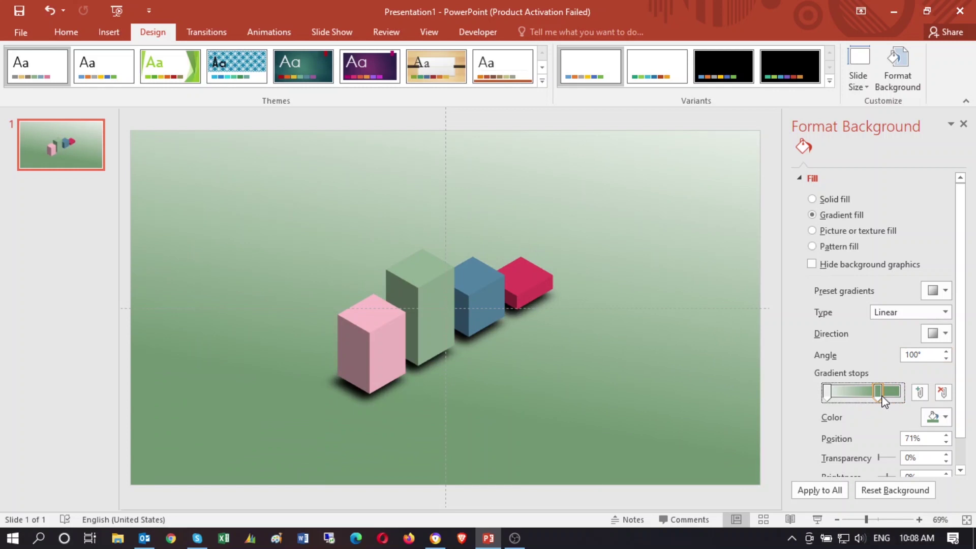
left_click_drag(883, 397, 887, 399)
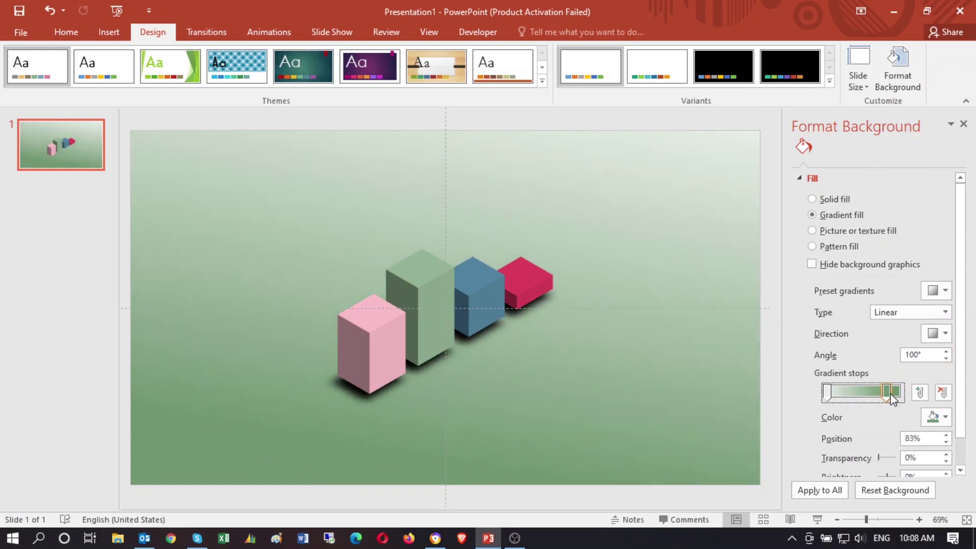
left_click(946, 352)
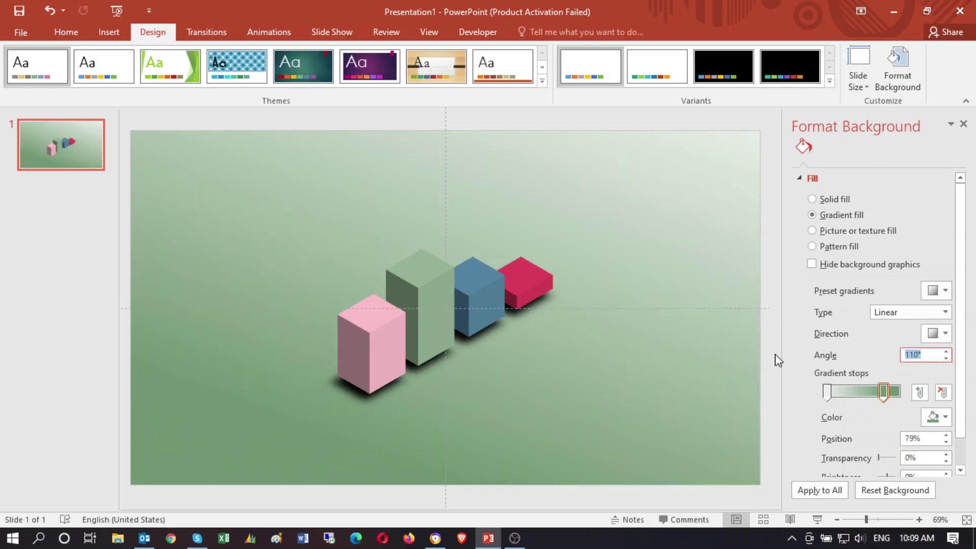
left_click(715, 362)
Step: Select the tall green cube inside the group and fill it light gold
left_click(431, 255)
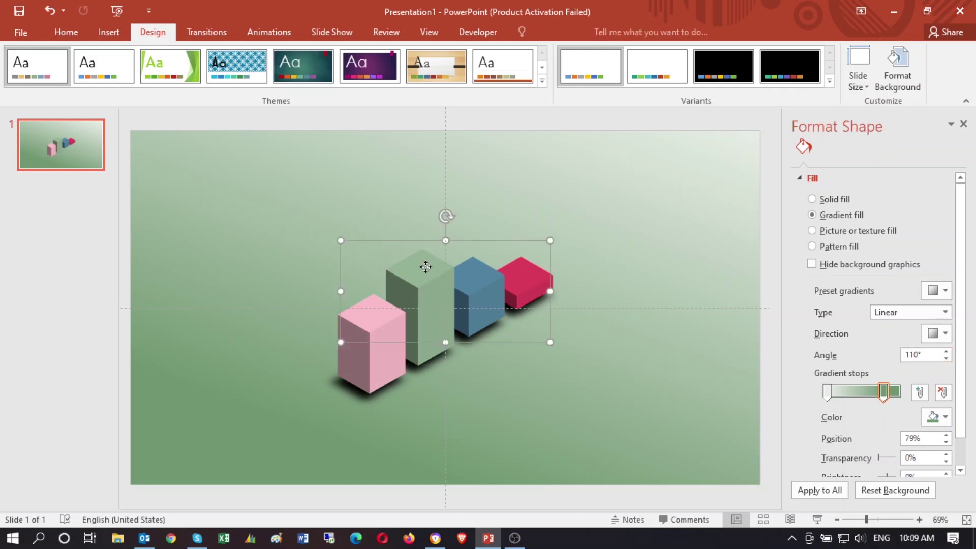
left_click(435, 269)
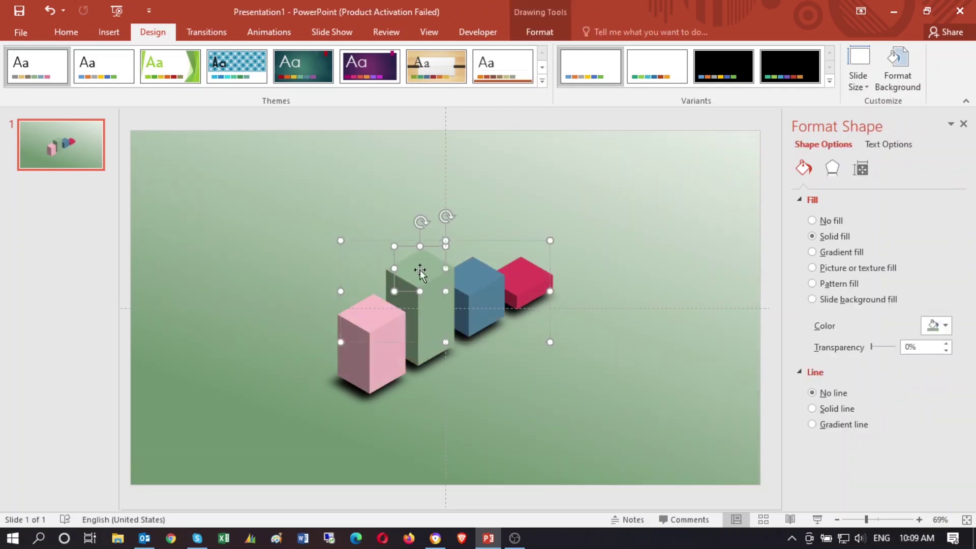
left_click(533, 32)
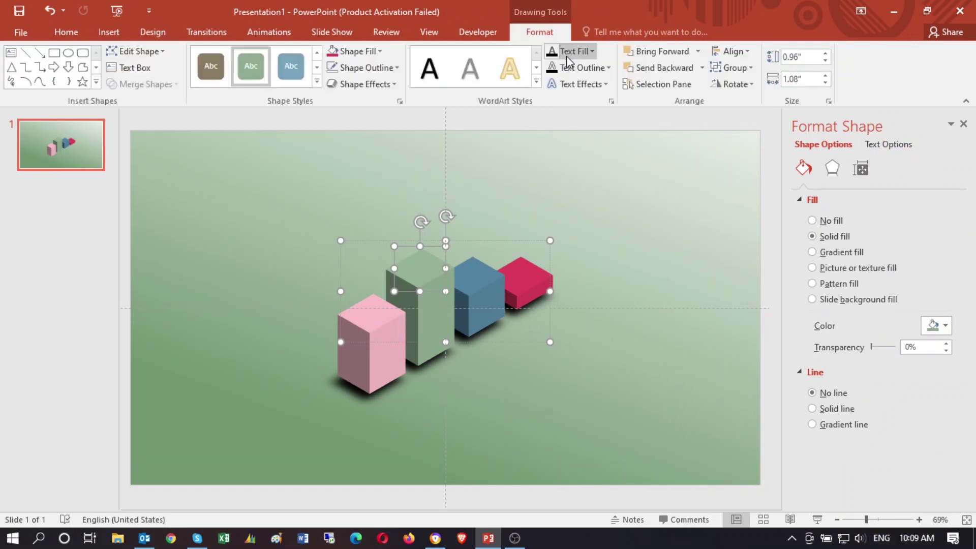
left_click(380, 51)
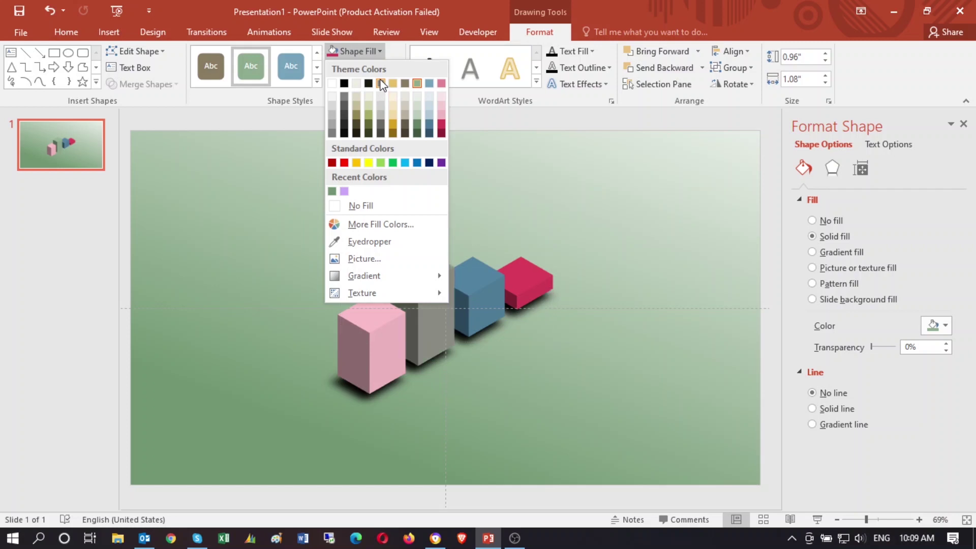
left_click(393, 115)
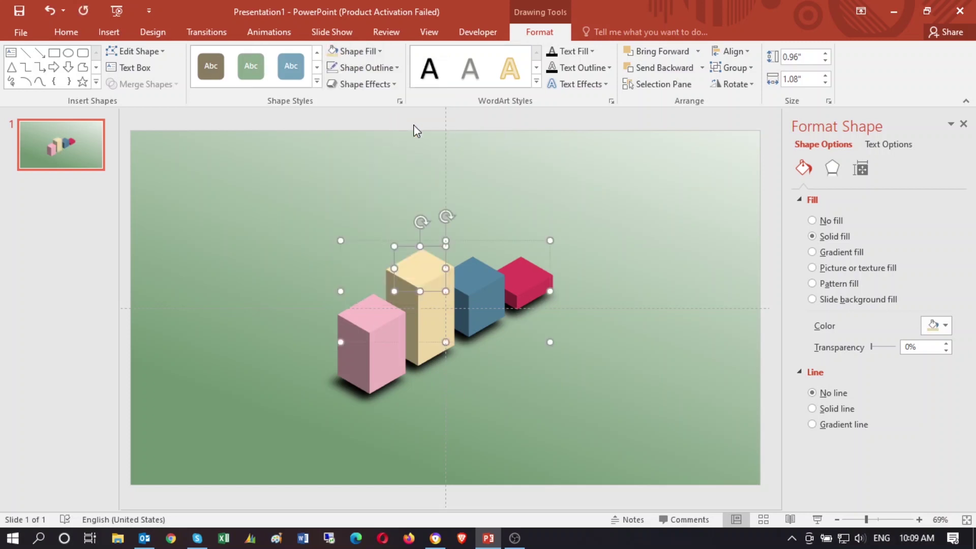
left_click(594, 166)
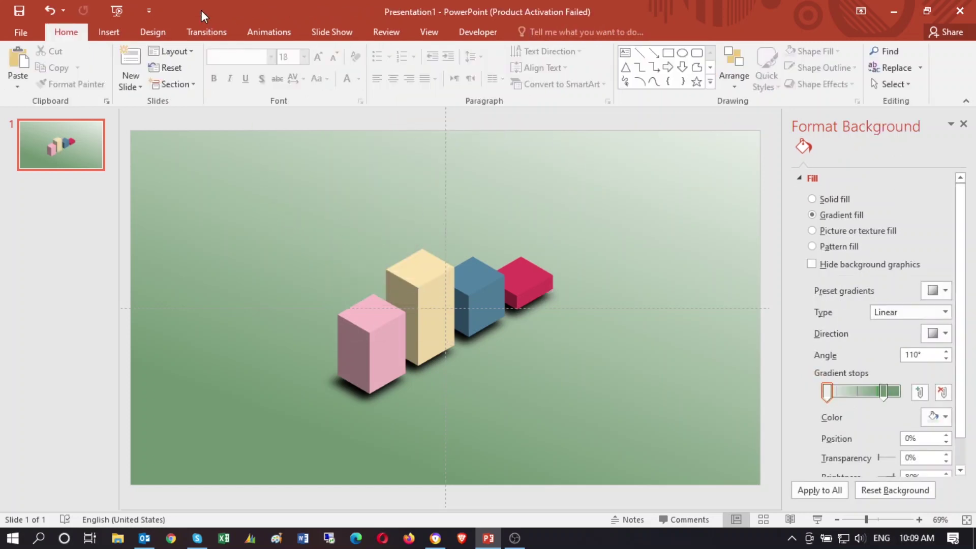
Step: Insert the world map.png picture from the Background folder onto the slide
left_click(109, 32)
left_click(97, 61)
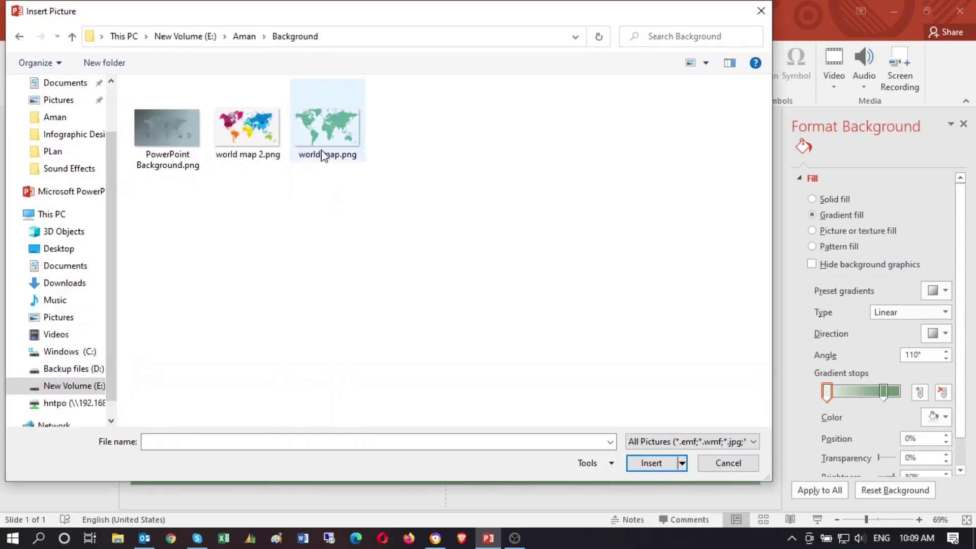
left_click(322, 138)
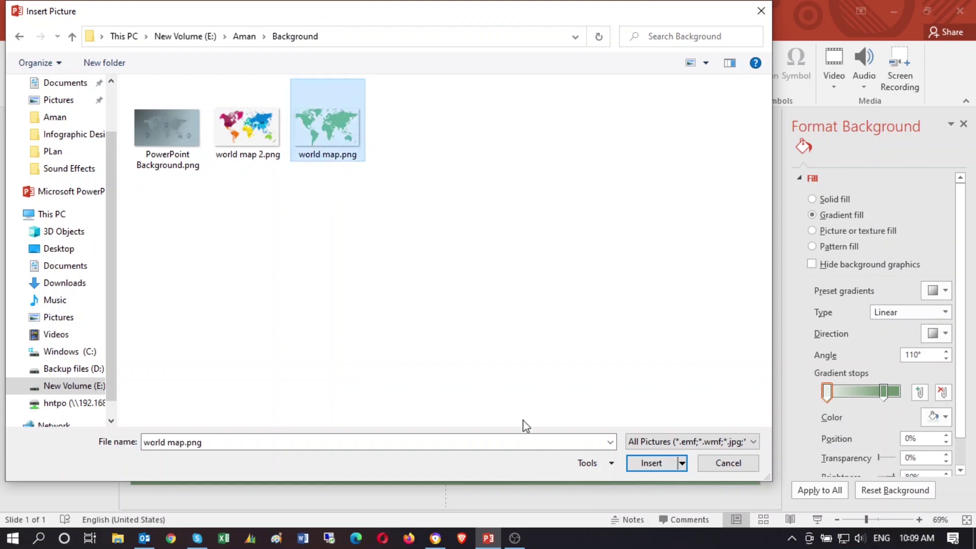
left_click(644, 463)
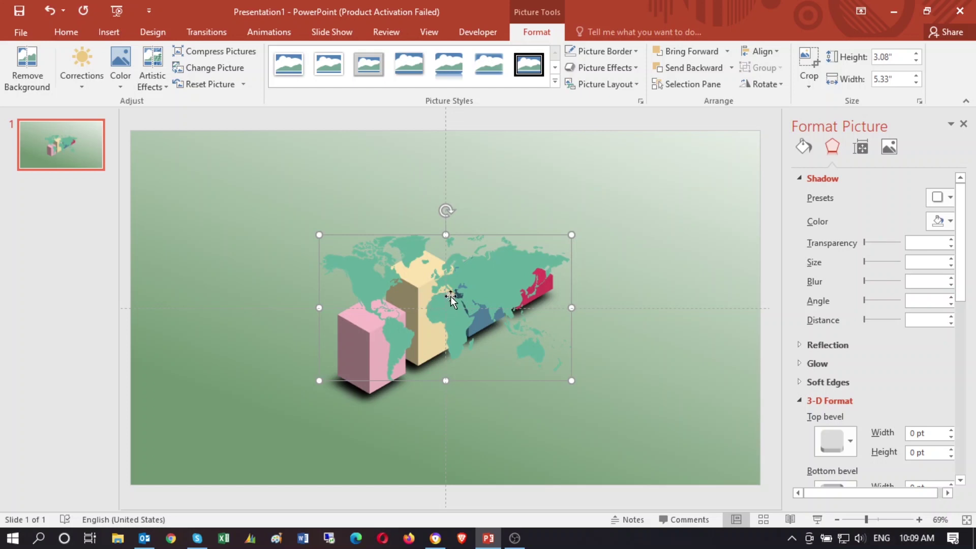
Step: Shift the world map left and tilt it flat with a parallel 3-D Rotation preset
left_click_drag(450, 297, 411, 297)
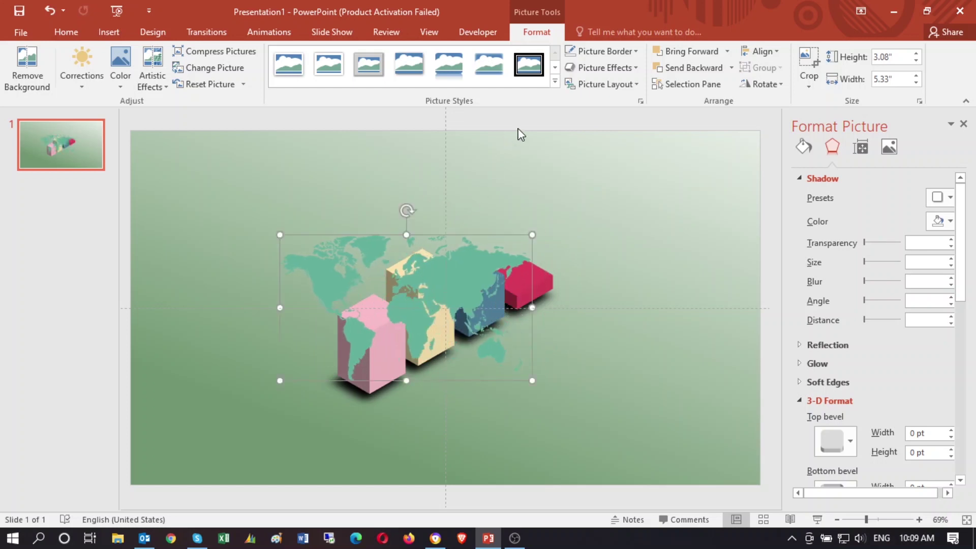
left_click(610, 70)
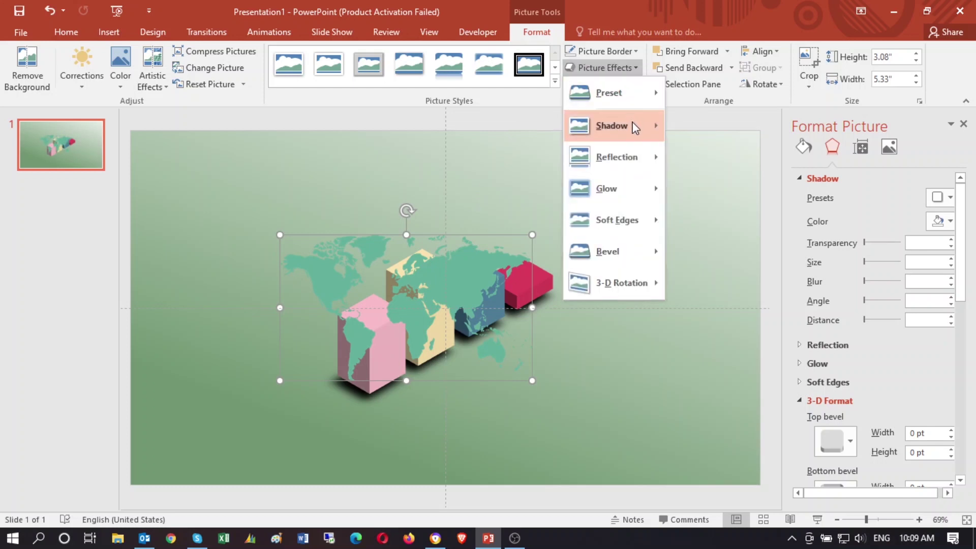
mouse_move(622, 283)
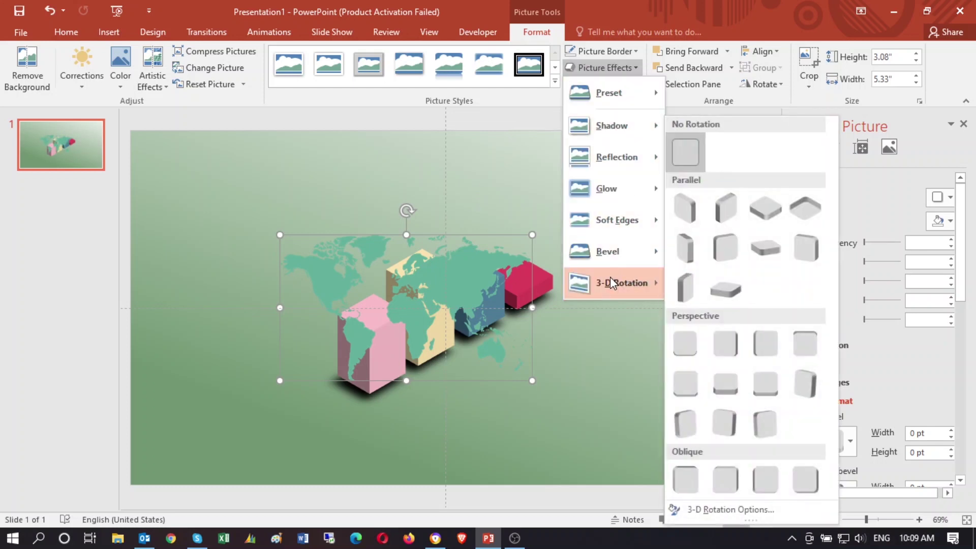
left_click(766, 253)
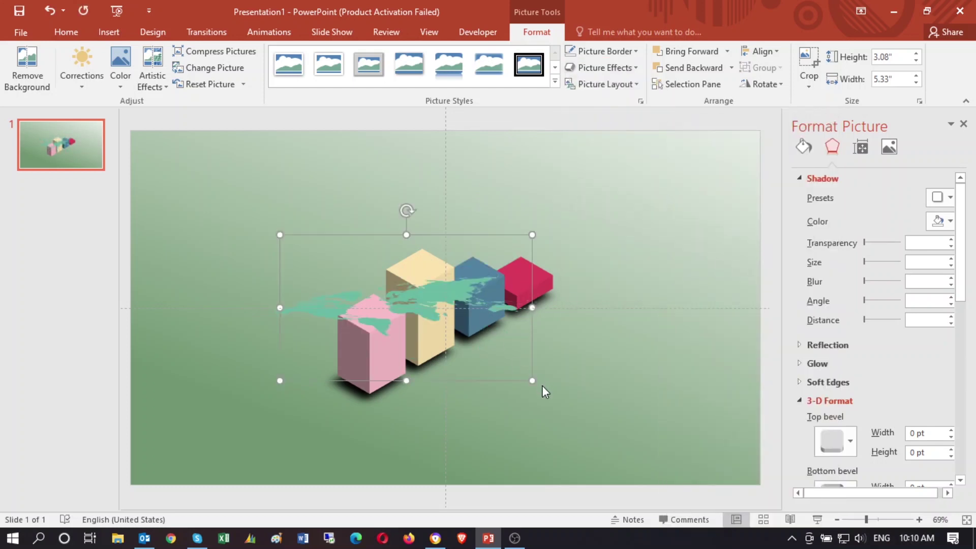
Step: Send the map to back and enlarge it across most of the slide beneath the bars
right_click(483, 380)
mouse_move(532, 279)
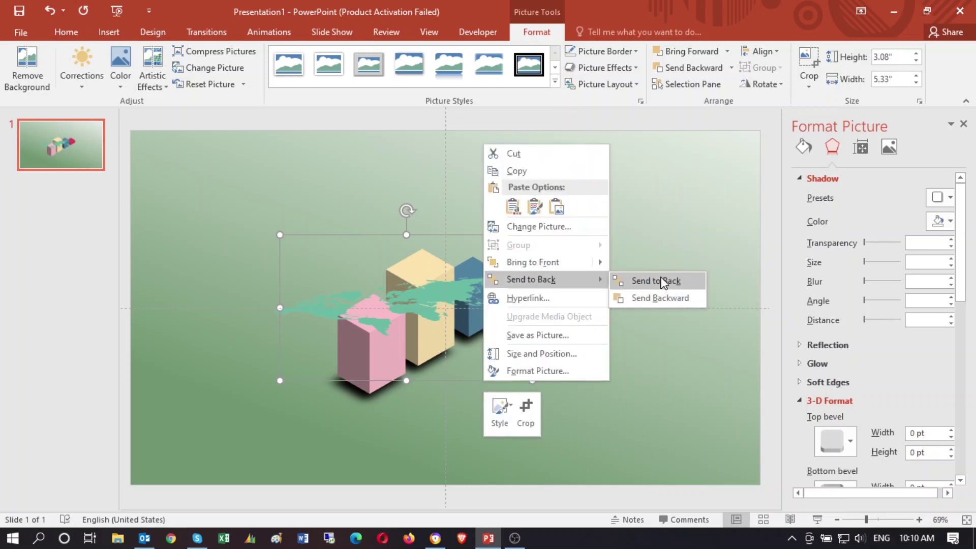
left_click(661, 281)
left_click_drag(532, 381, 721, 456)
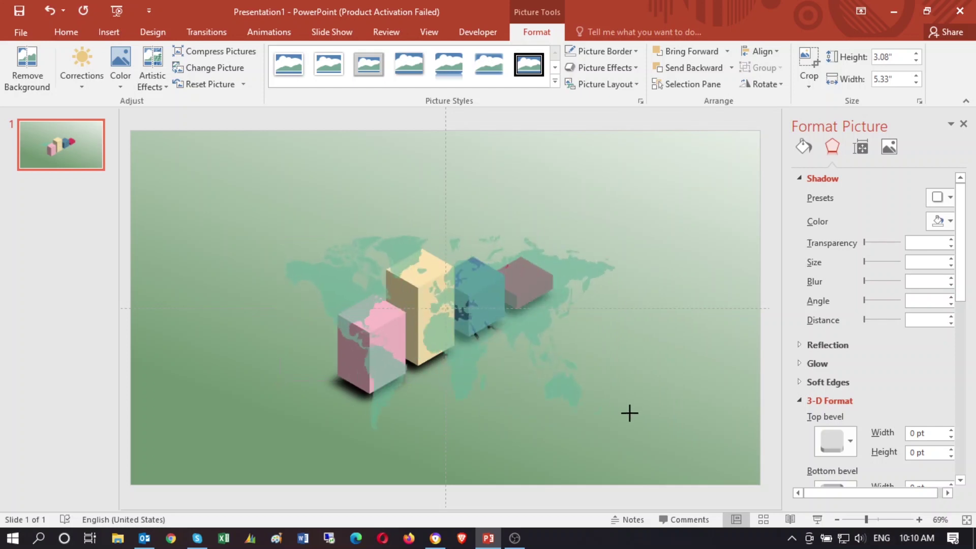
left_click_drag(537, 356, 472, 342)
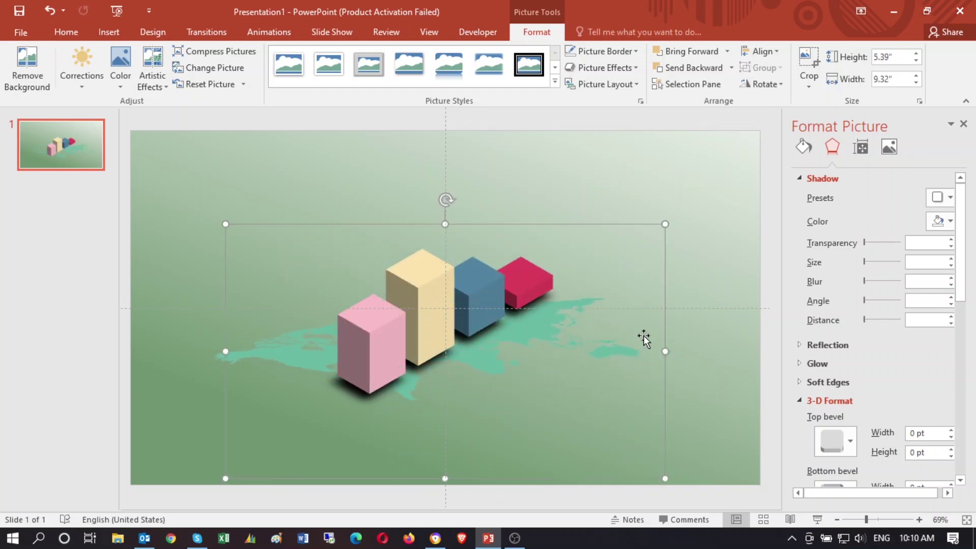
scroll(956, 305, "down", 3)
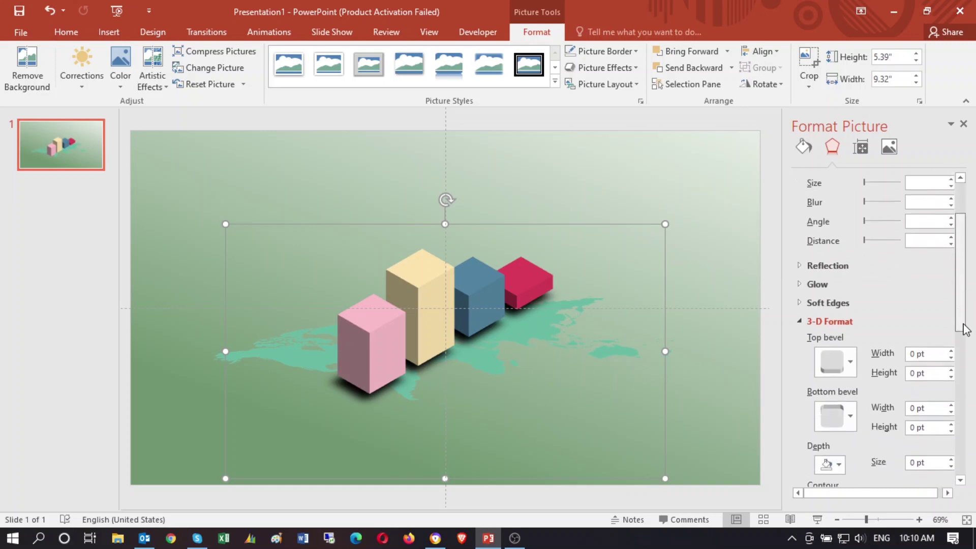
left_click(512, 370)
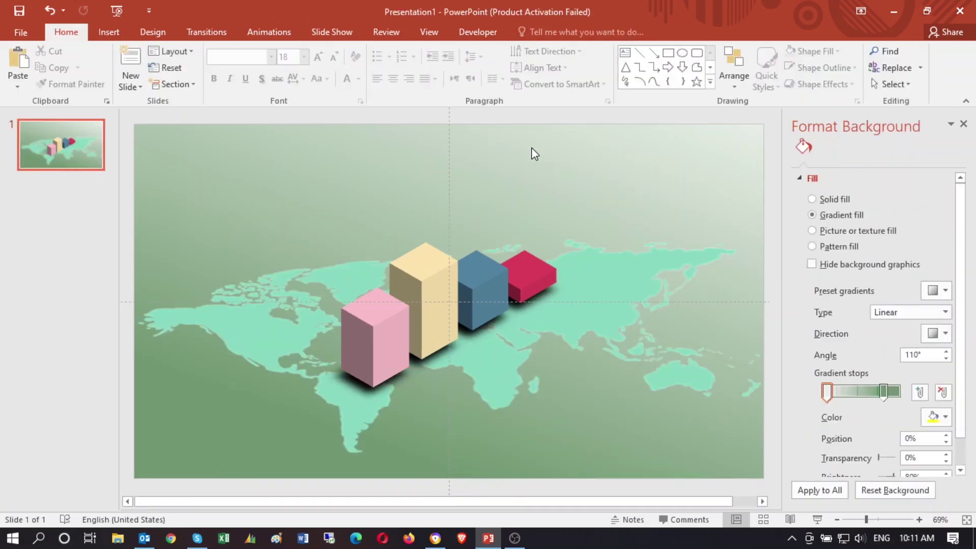
Step: Add a white Arial Black '90%' text box on the map below the bars
left_click(625, 52)
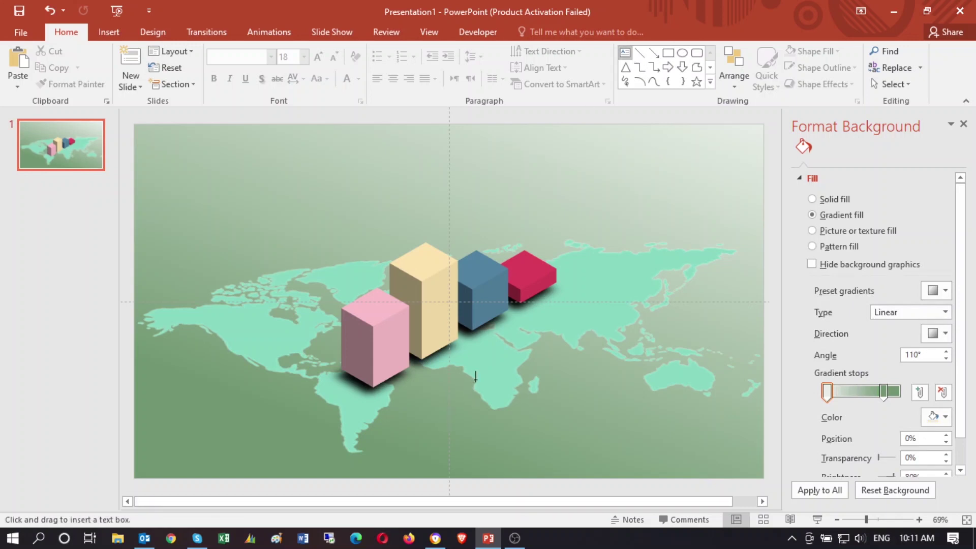
left_click(477, 378)
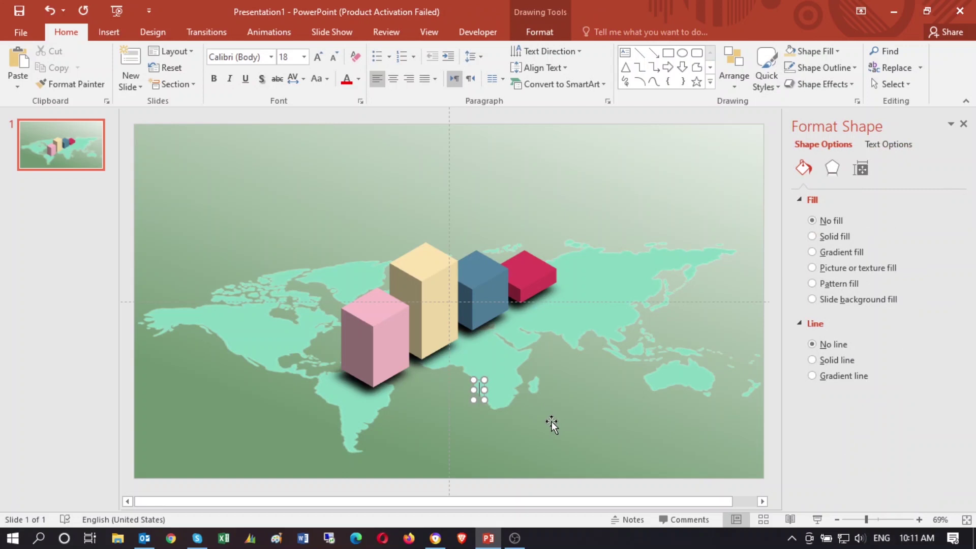
type("90")
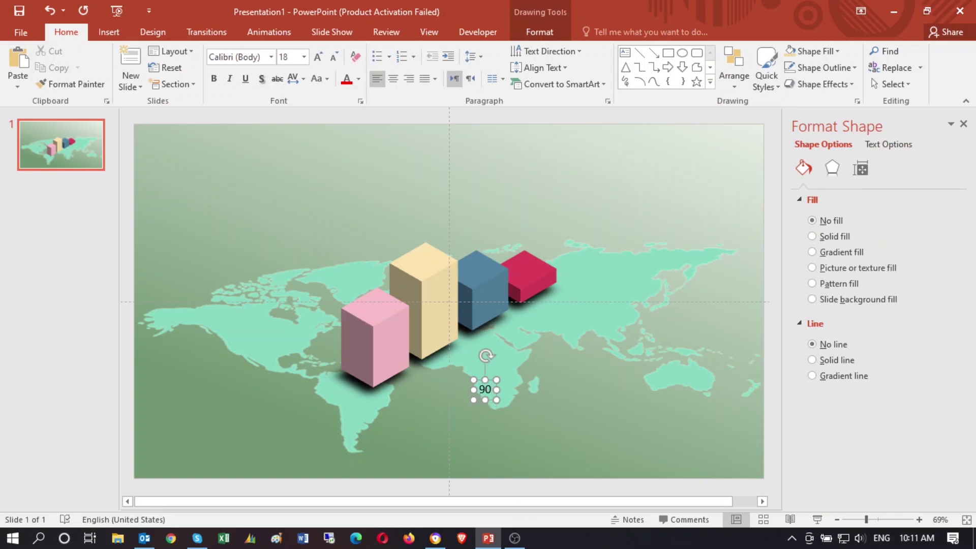
type("%")
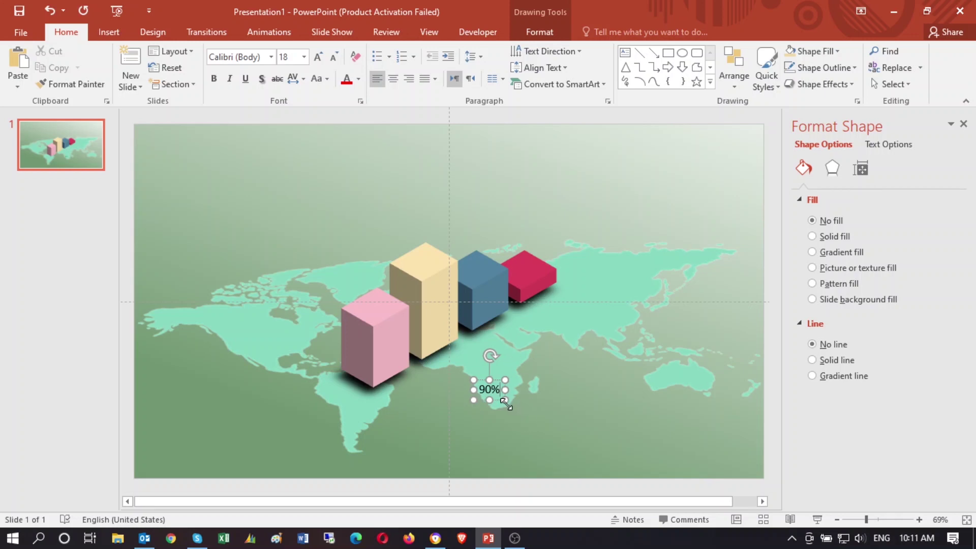
left_click(506, 402)
key("ctrl+shift+v")
Step: Tilt the 90% text with the Isometric Top Up 3-D rotation
left_click(539, 31)
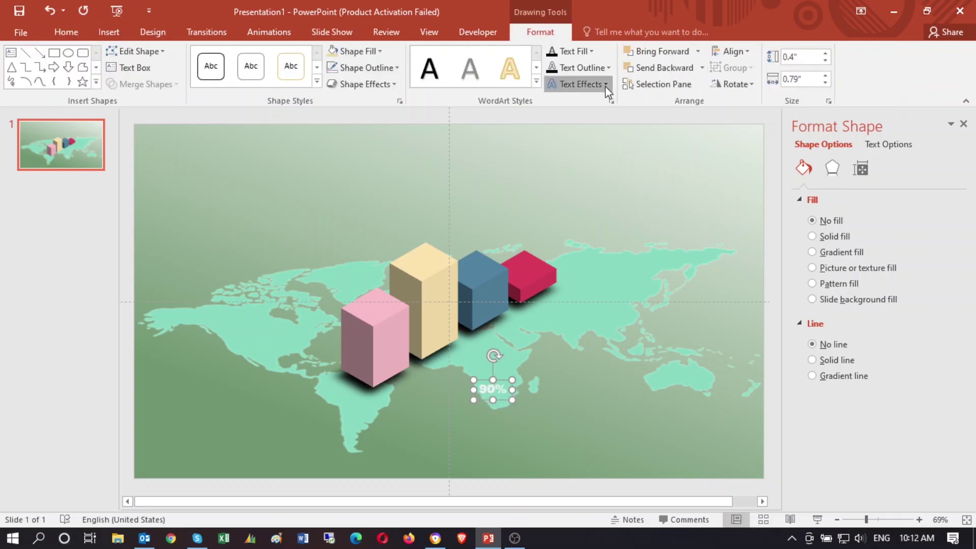
left_click(608, 87)
mouse_move(602, 235)
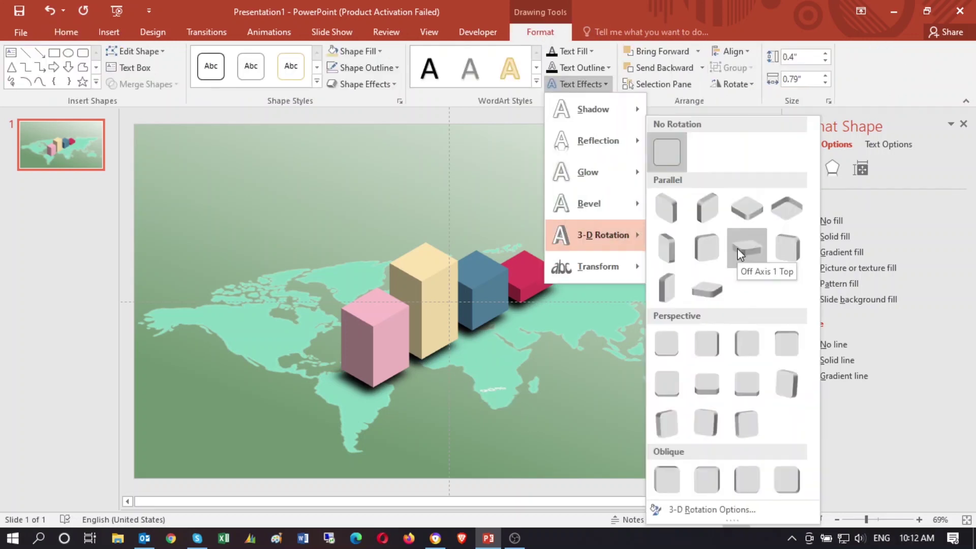
left_click(746, 208)
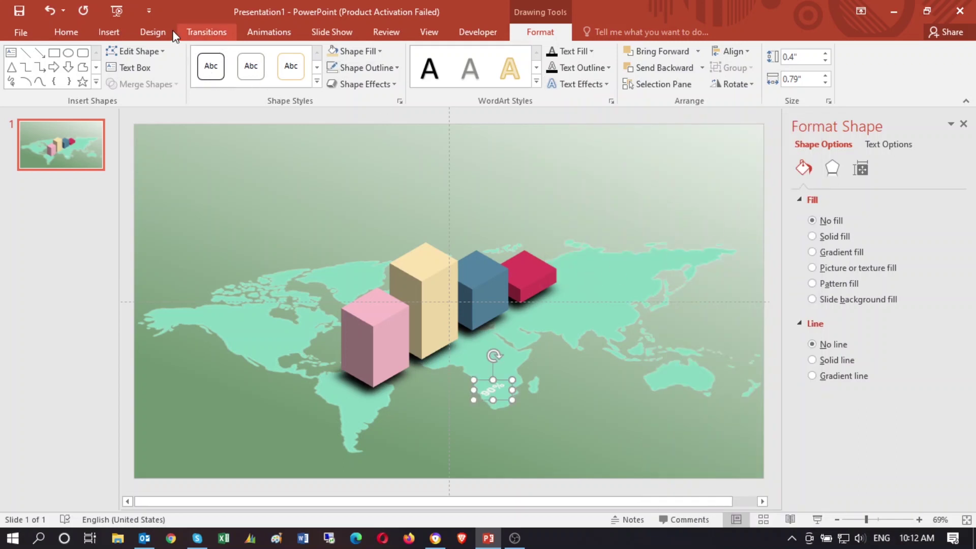
Step: Enlarge the 90% label to 72 pt and move it into place on the map
left_click(66, 31)
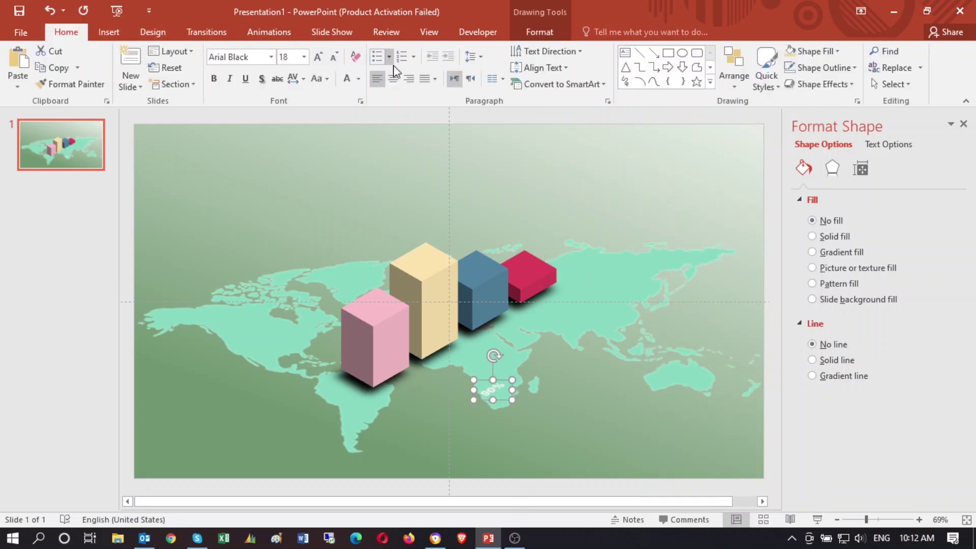
left_click(317, 57)
left_click(318, 56)
left_click(318, 57)
left_click(318, 56)
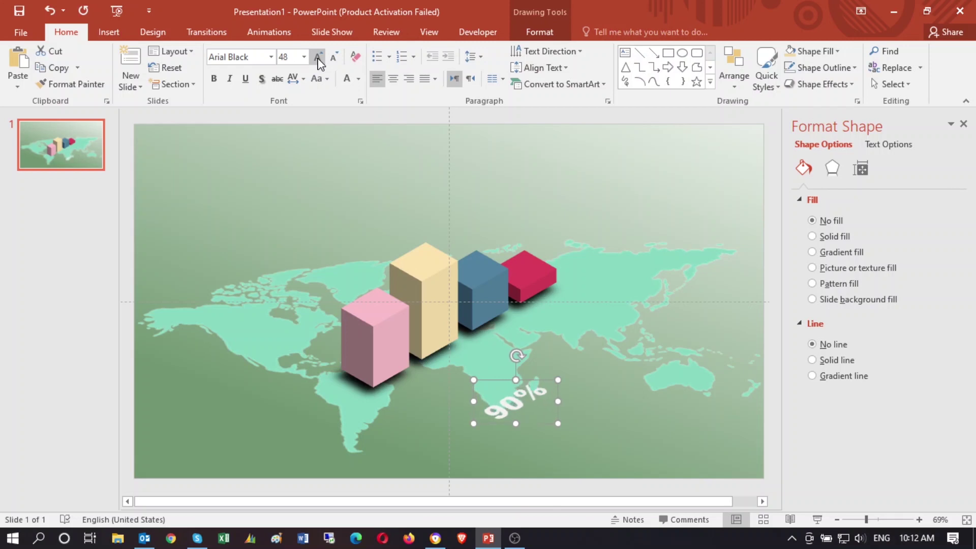
left_click(318, 56)
left_click(318, 56)
left_click(317, 57)
left_click(318, 56)
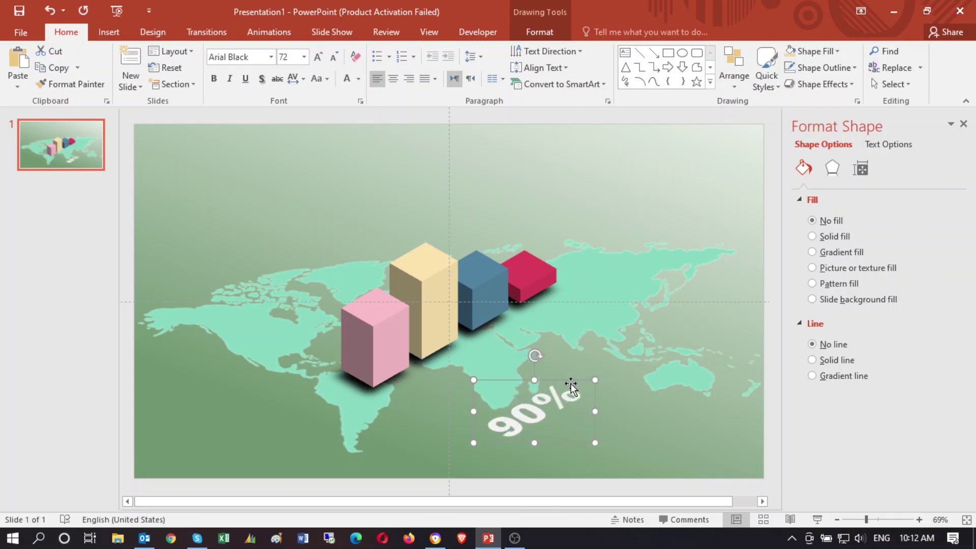
mouse_move(570, 384)
left_mouse_down()
mouse_move(512, 382)
mouse_move(547, 359)
left_mouse_up()
Step: Apply an Offset shadow preset to the rotated Lorem Ipsum title text
left_click(460, 367)
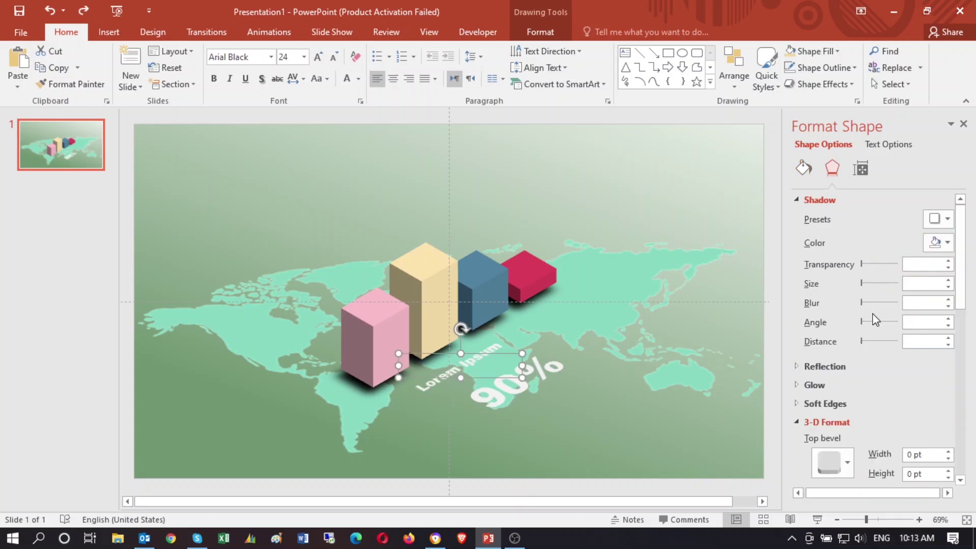
left_click(889, 146)
left_click(833, 168)
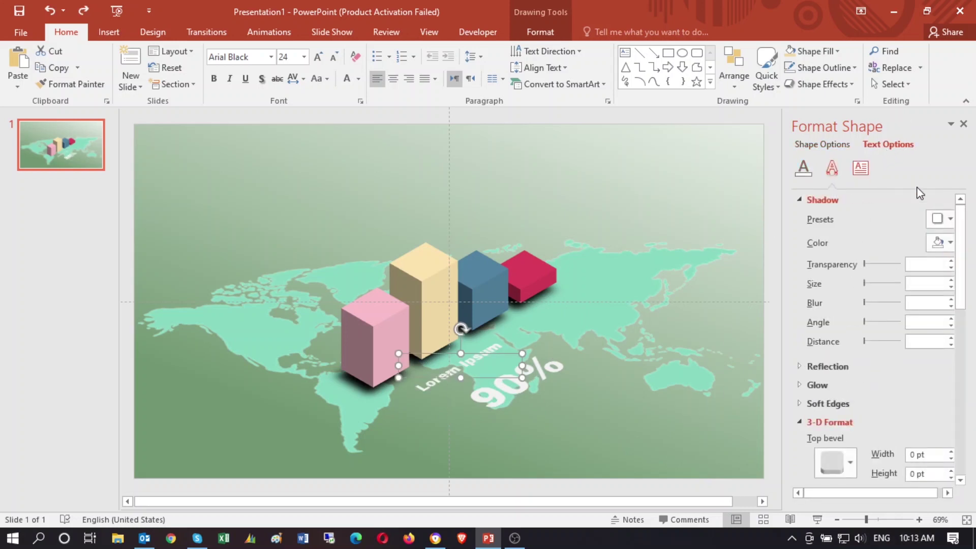
left_click(949, 219)
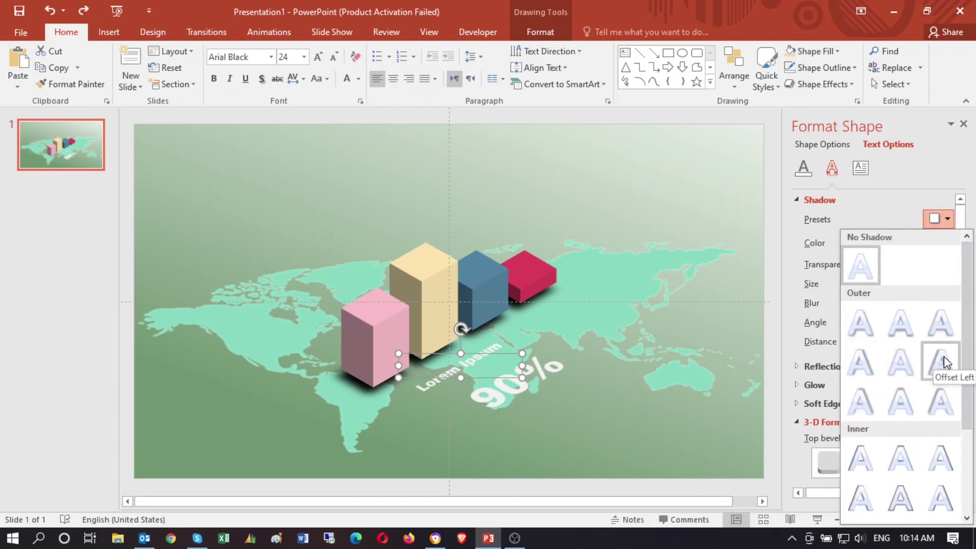
left_click(940, 323)
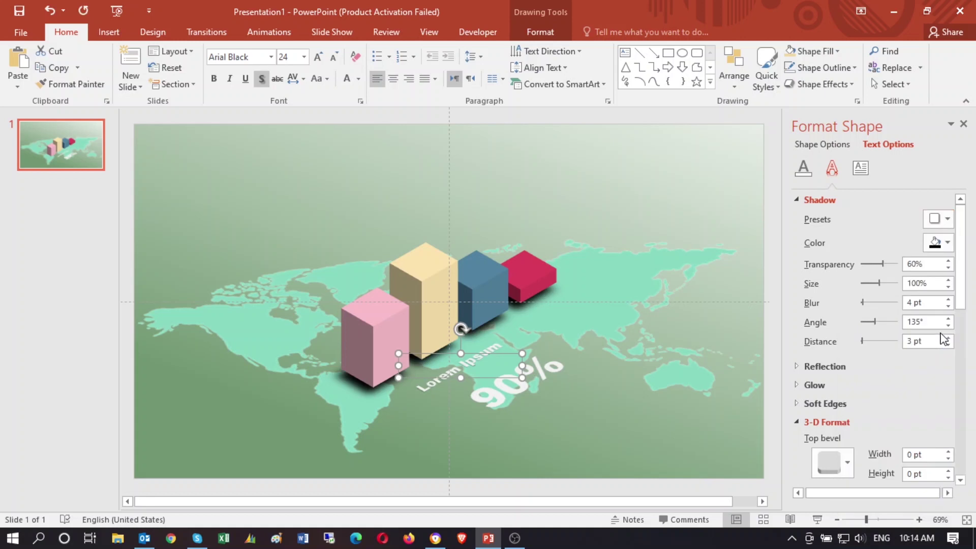
Step: Set the title shadow to 22% transparency, 101% size, 15 pt distance and 10 pt blur
left_click_drag(888, 265, 869, 264)
left_click(949, 280)
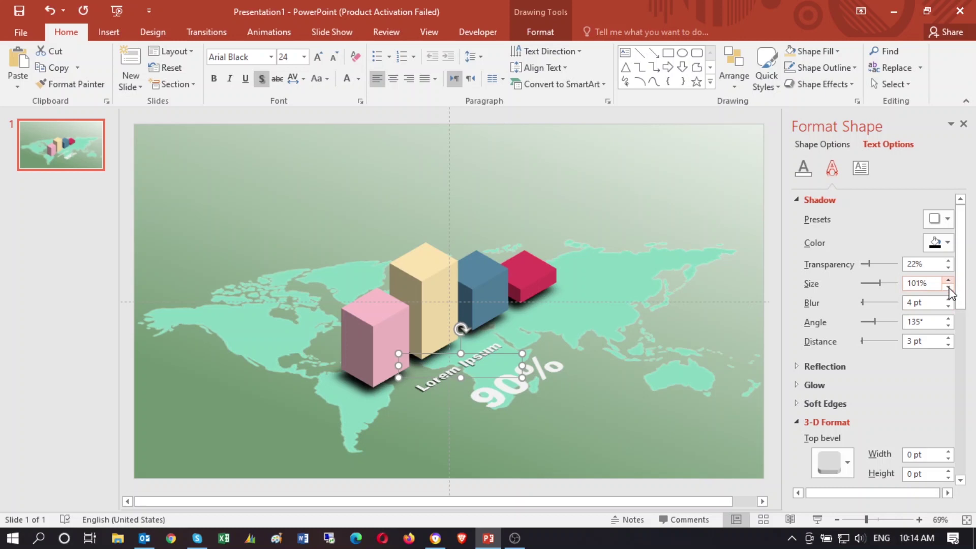
left_click(949, 338)
left_click(949, 338)
left_click(949, 338)
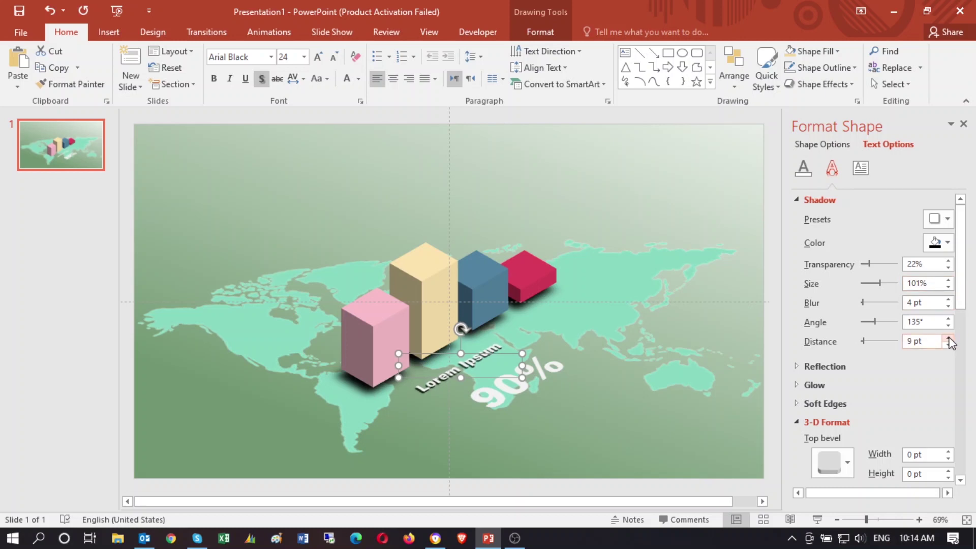
left_click(949, 338)
left_click(949, 338)
left_click(948, 300)
left_click(948, 300)
left_click(949, 300)
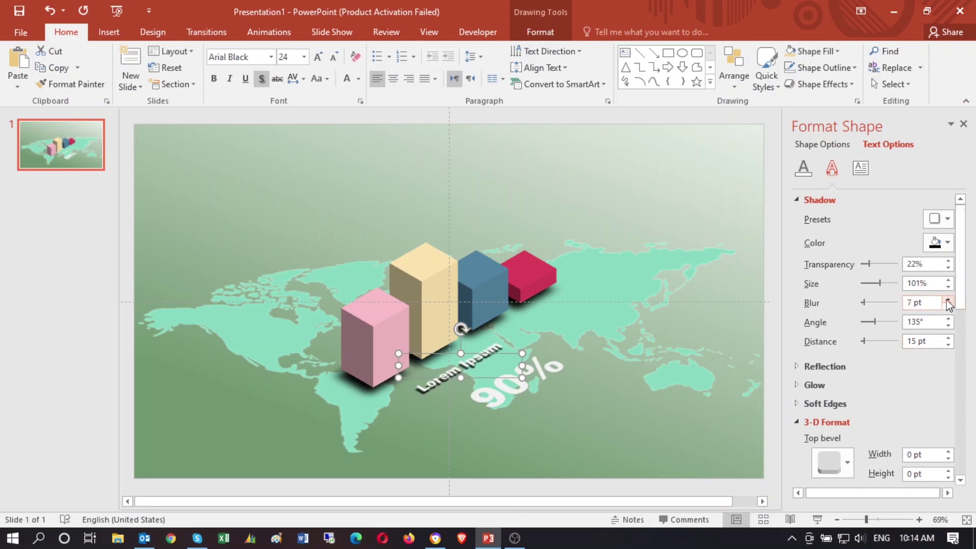
left_click(949, 300)
left_click(949, 300)
left_click(949, 300)
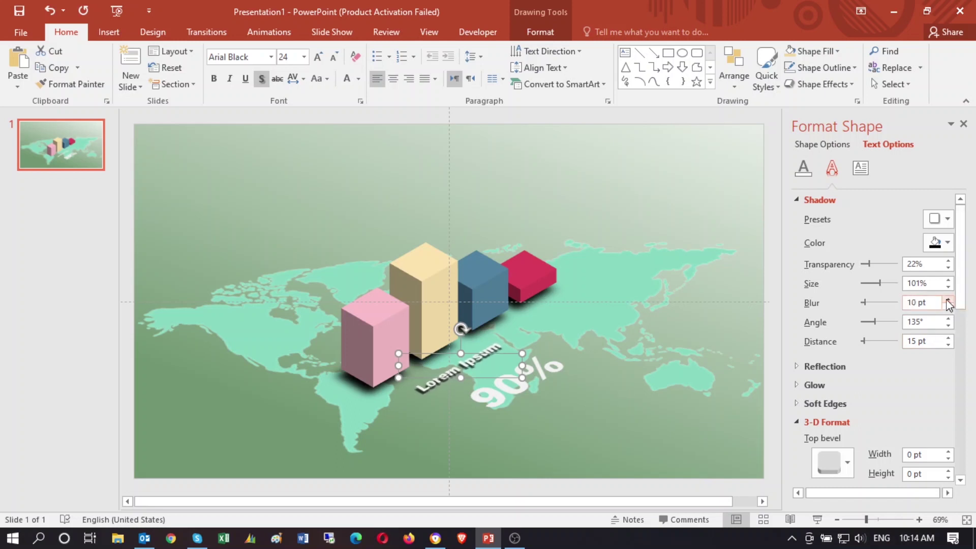
left_click(576, 400)
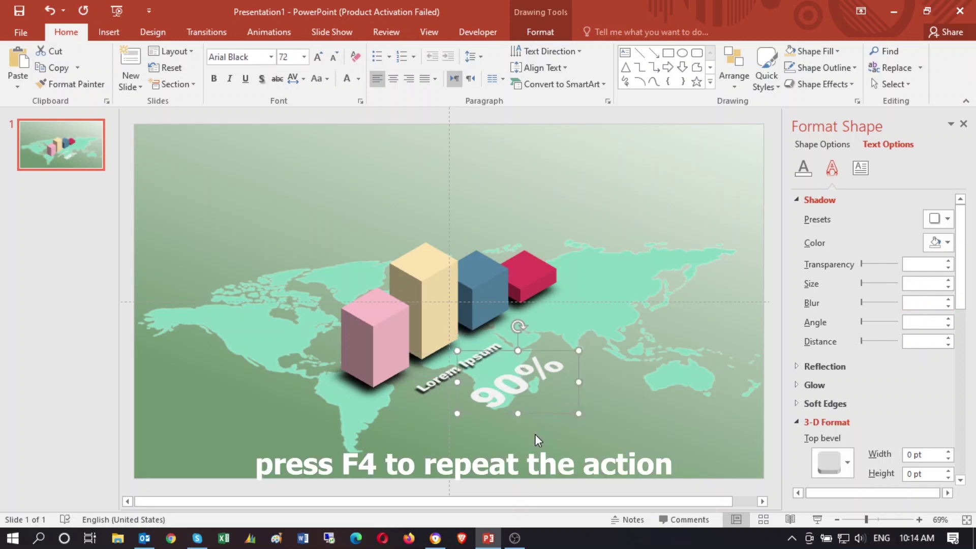
Step: Repeat the same shadow formatting on the 90% label with F4
key("F4")
left_click(607, 417)
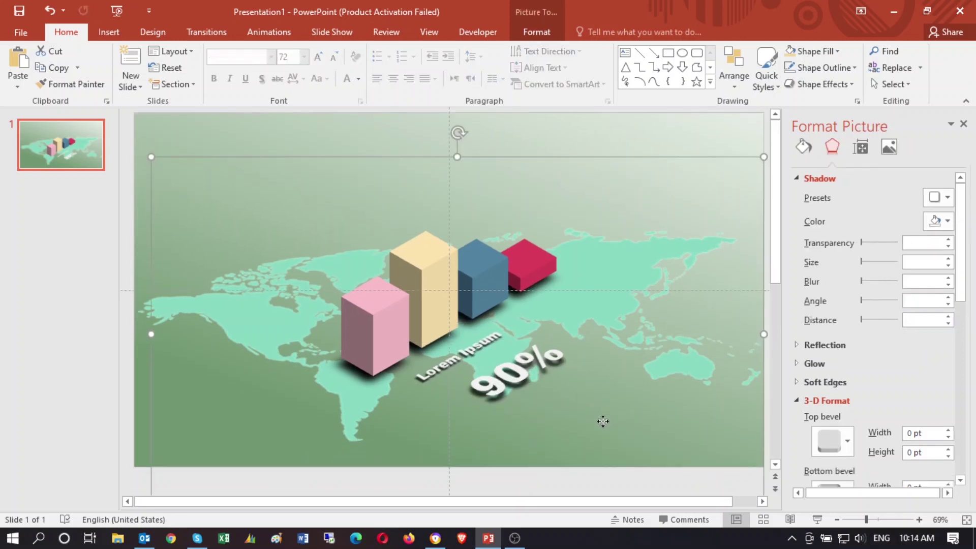
left_click(360, 125)
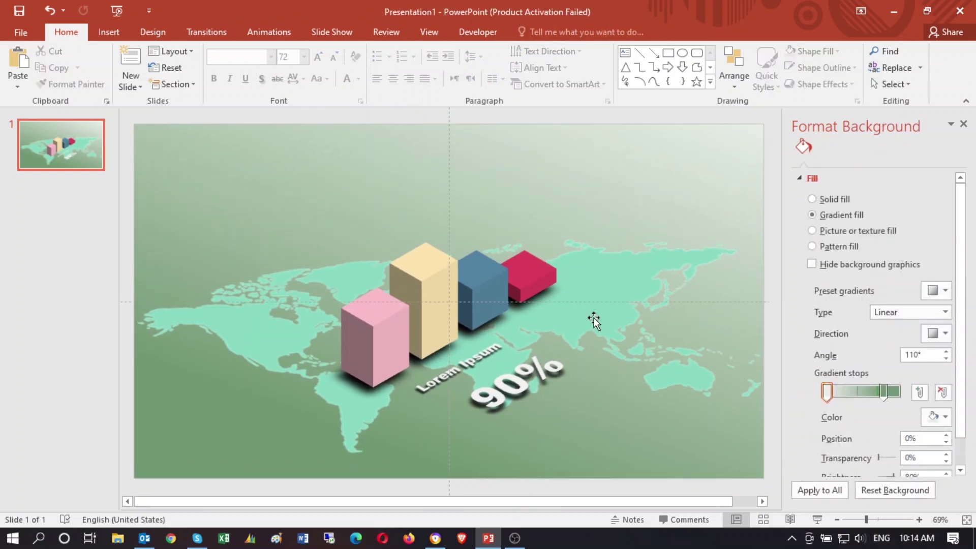
Step: Paste a 'Sub title here' label below 90% and move the grey rectangle onto the pink bar
key("ctrl+v")
mouse_move(541, 384)
left_mouse_down()
mouse_move(598, 324)
mouse_move(578, 315)
mouse_move(549, 385)
left_mouse_up()
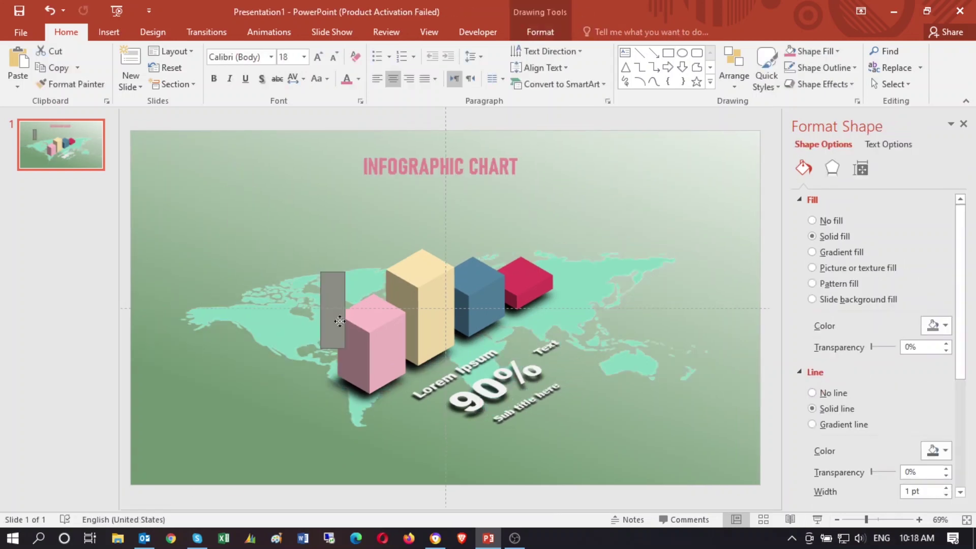
mouse_move(339, 320)
left_mouse_down()
mouse_move(393, 337)
mouse_move(381, 299)
left_mouse_up()
Step: Skew the grey rectangle's lower-left corner to slant with the pink bar and send it to back
right_click(386, 310)
left_click(407, 130)
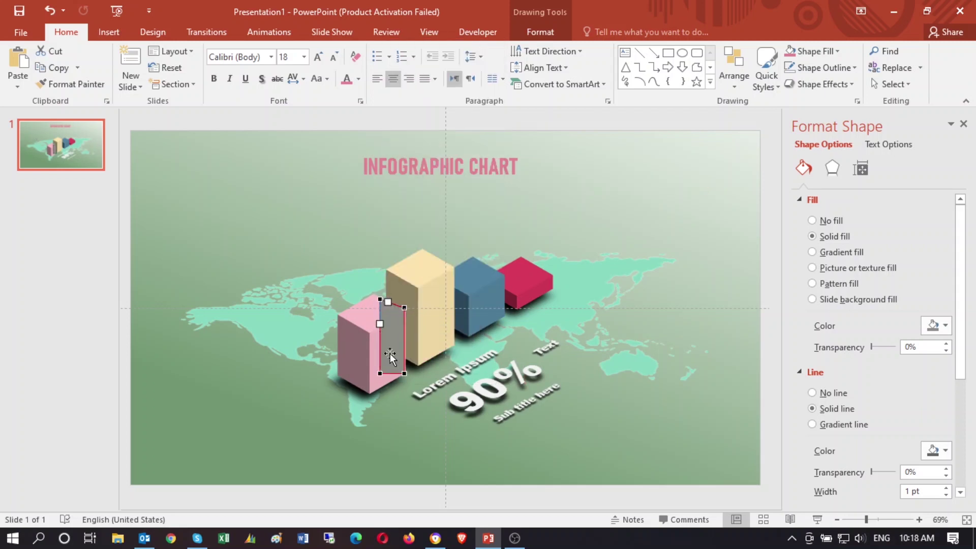
left_click_drag(382, 363, 382, 352)
right_click(396, 349)
mouse_move(464, 258)
left_click(560, 249)
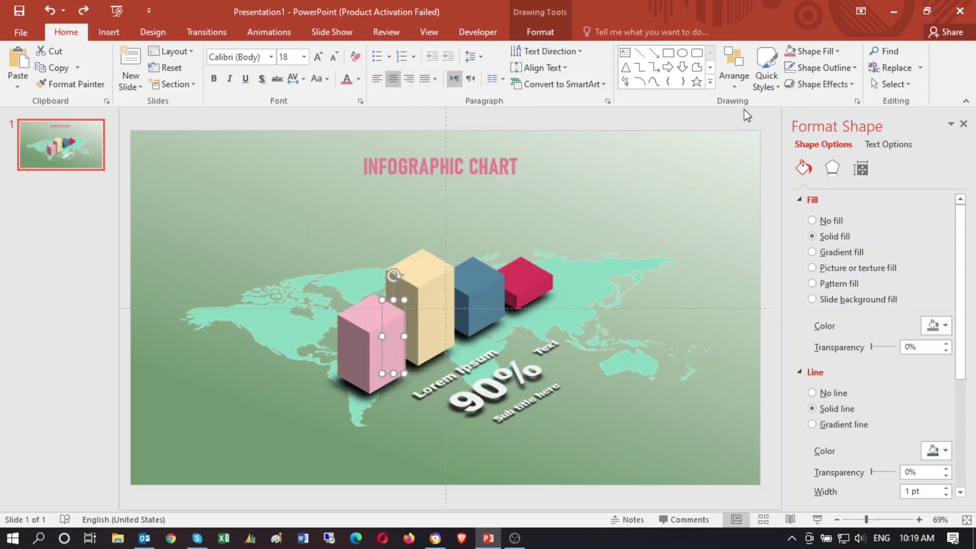
Step: Give the grey shape an outer shadow at 0% transparency with a slightly larger size
left_click(832, 168)
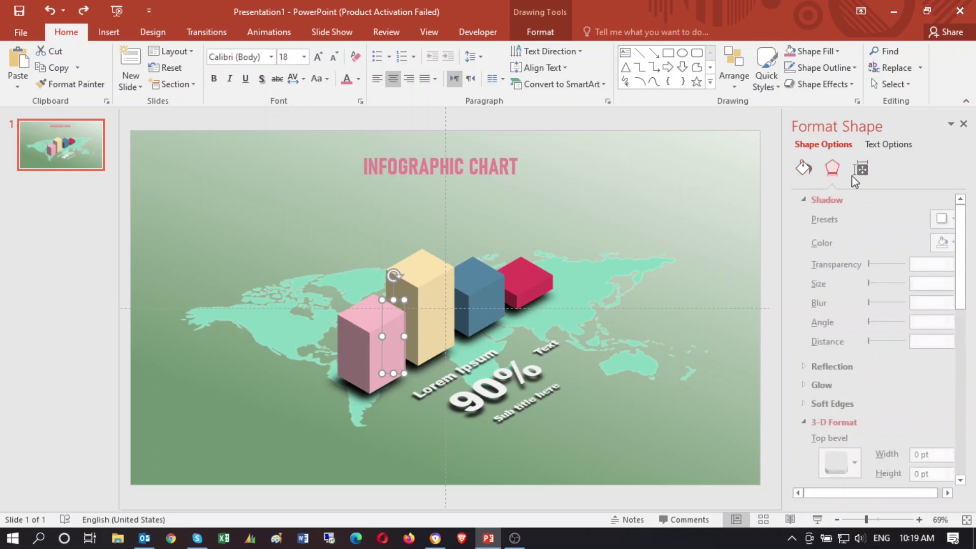
left_click(949, 222)
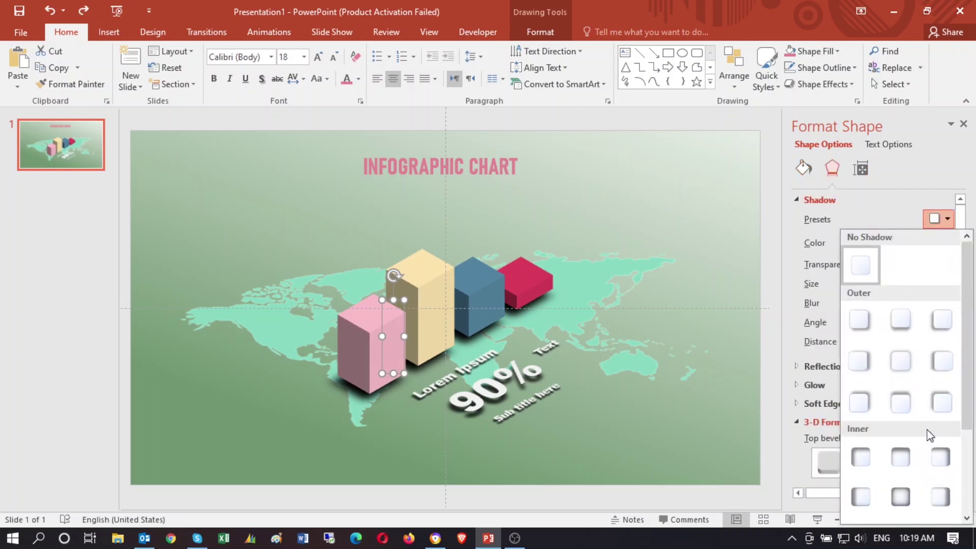
left_click(863, 405)
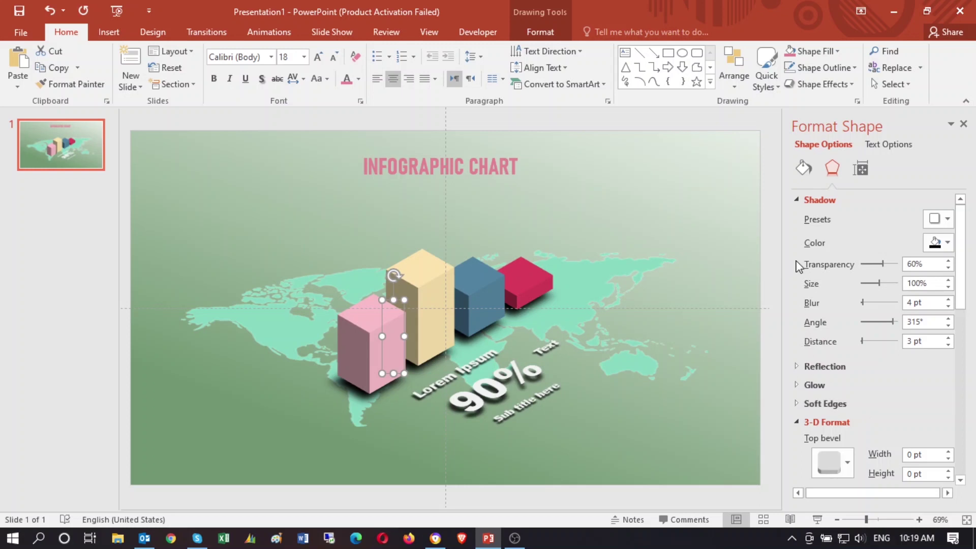
left_click_drag(883, 264, 862, 271)
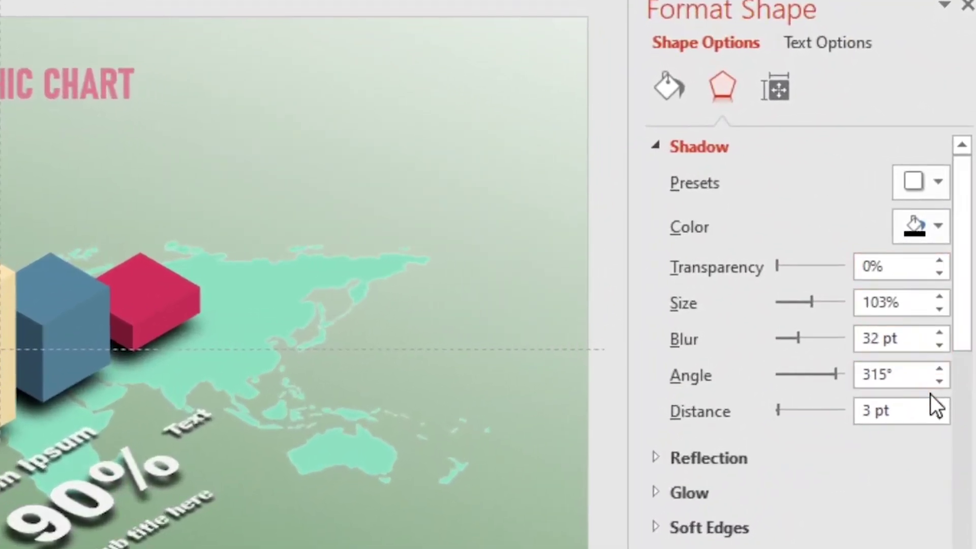
left_click(939, 298)
left_click(938, 298)
left_click(939, 298)
left_click(939, 298)
left_click(938, 298)
Step: Recolour the background gradient's right stop to a light blue-grey
left_click(54, 505)
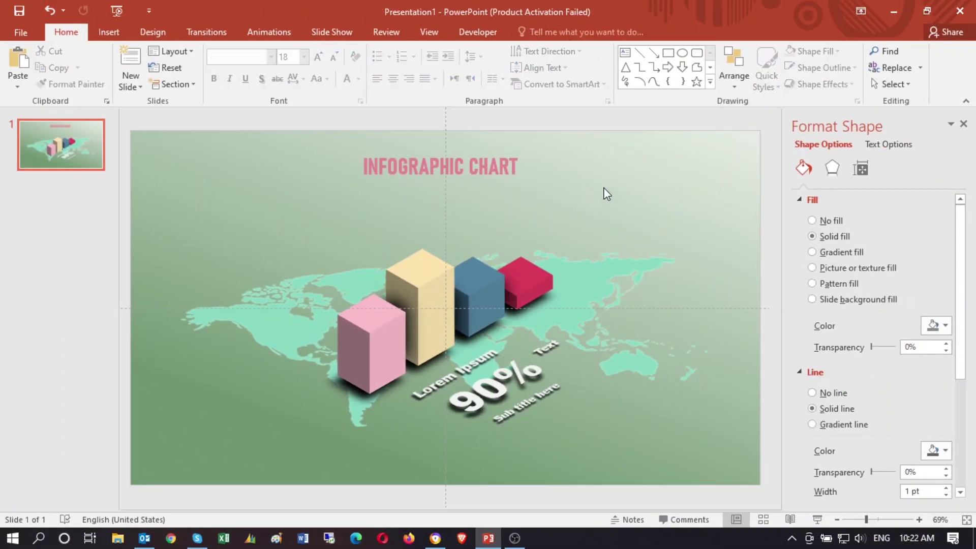
left_click(606, 414)
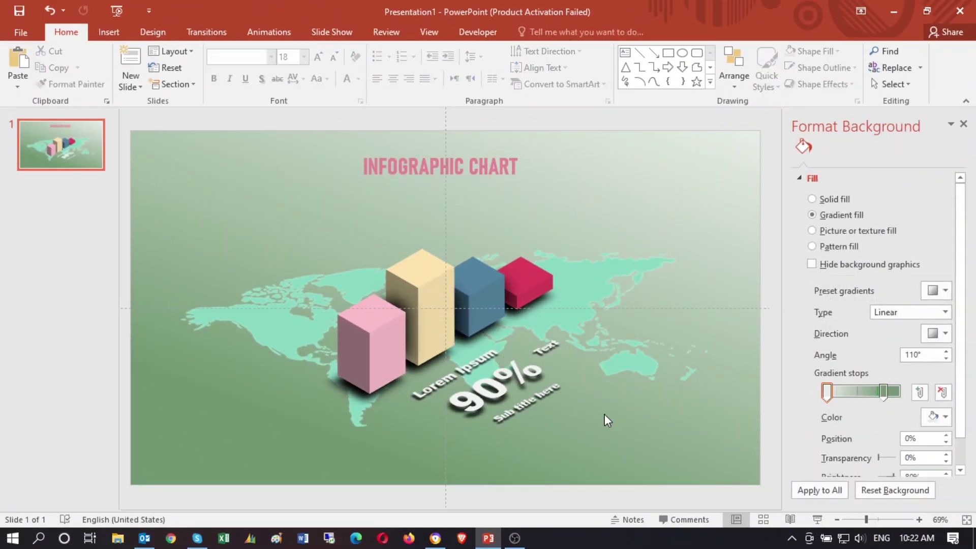
left_click(885, 392)
left_click(946, 417)
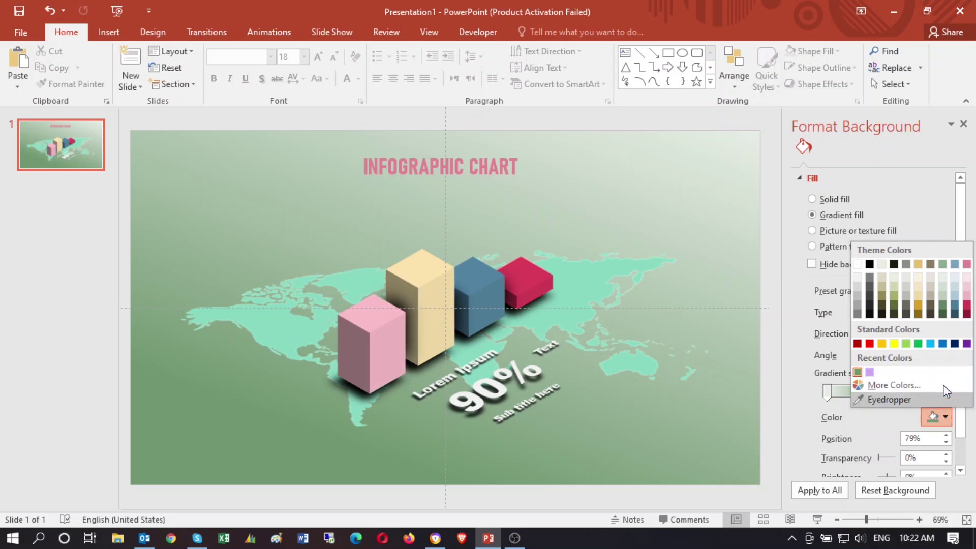
left_click(955, 277)
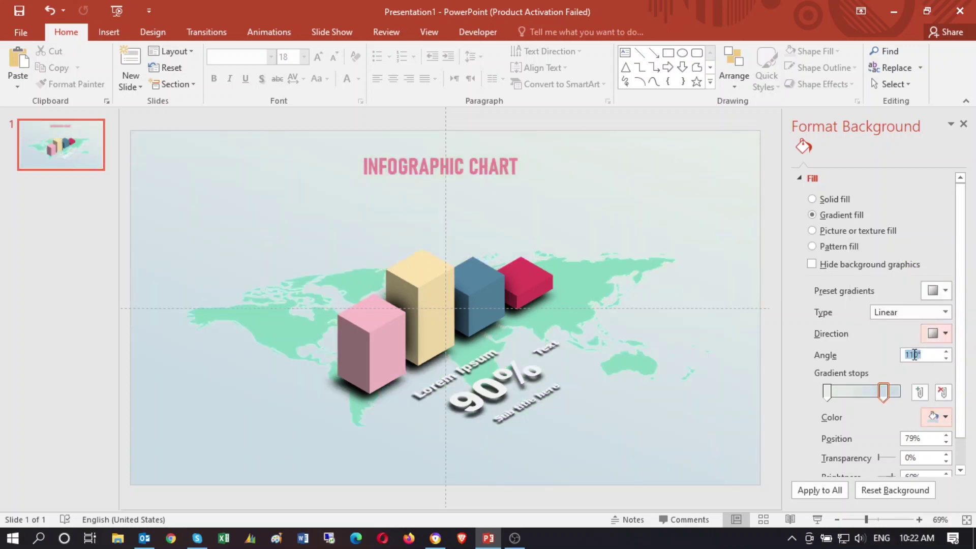
Step: Recolour the world map picture to Gray
left_click(683, 323)
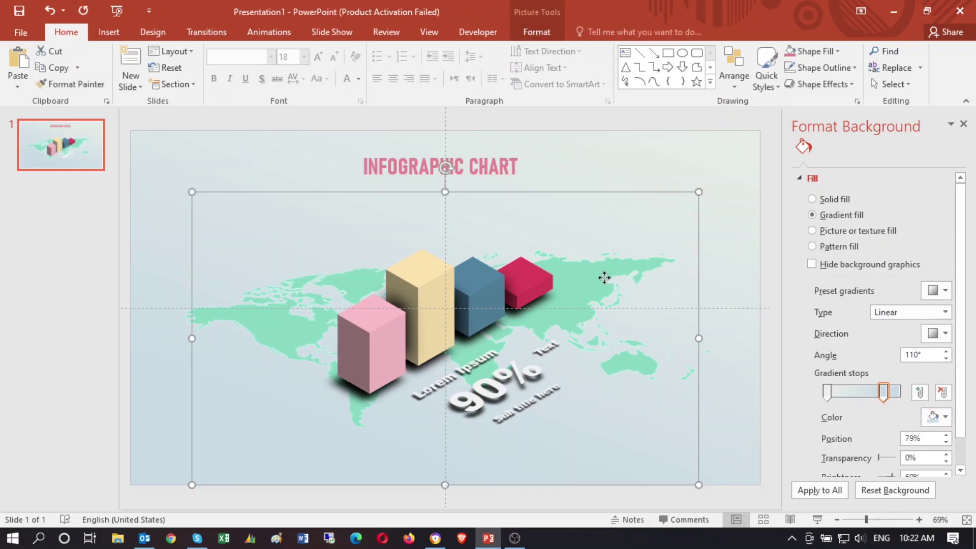
left_click(517, 34)
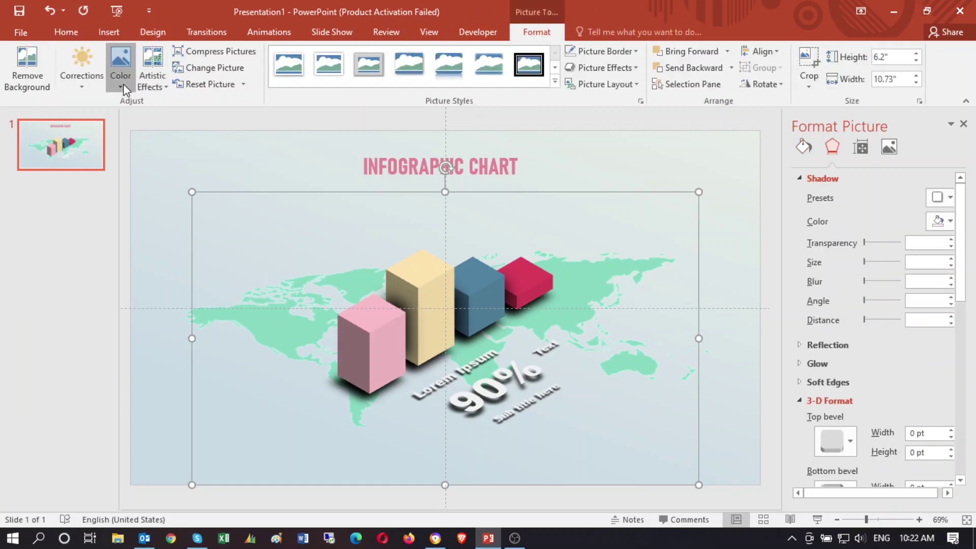
left_click(120, 64)
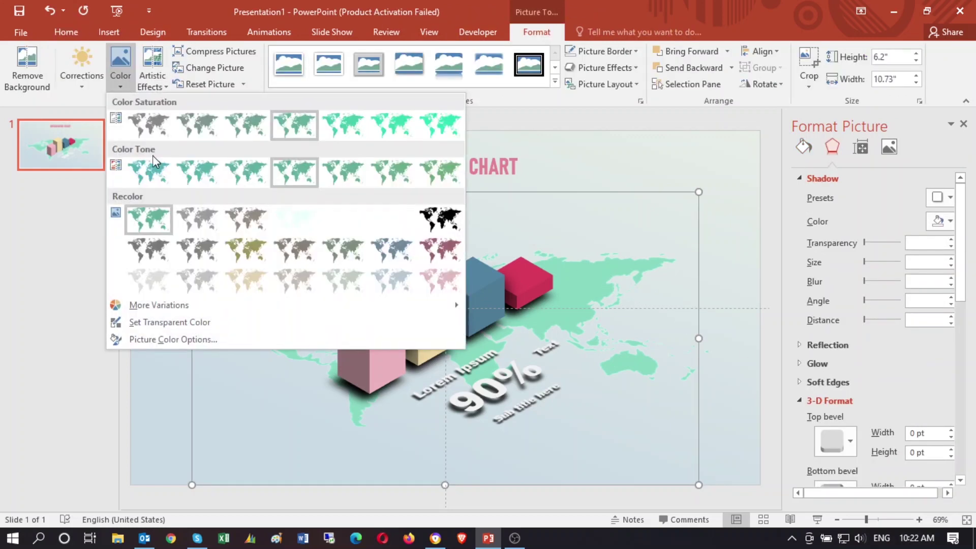
left_click(198, 235)
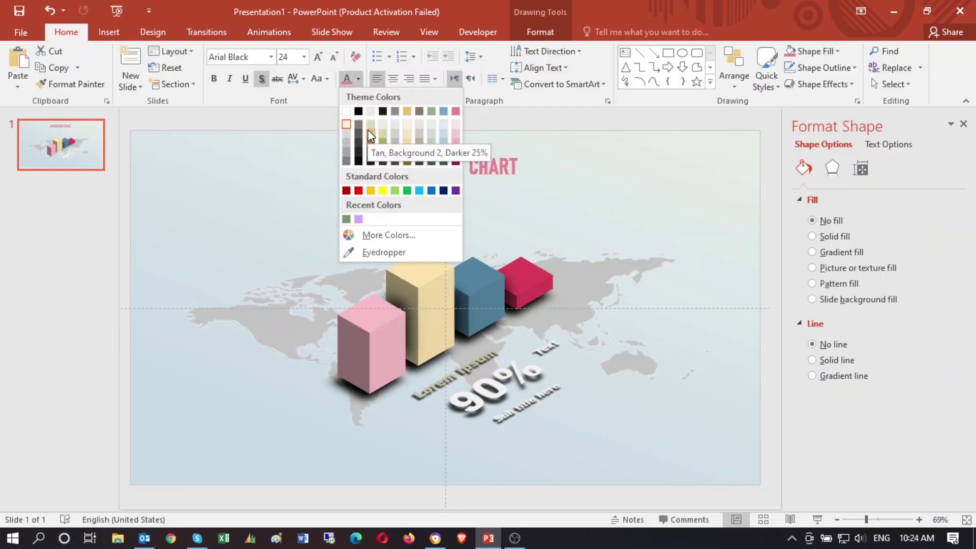
Step: Make the Lorem Ipsum label tan and the subtitle light green, then play the slide show
left_click(368, 129)
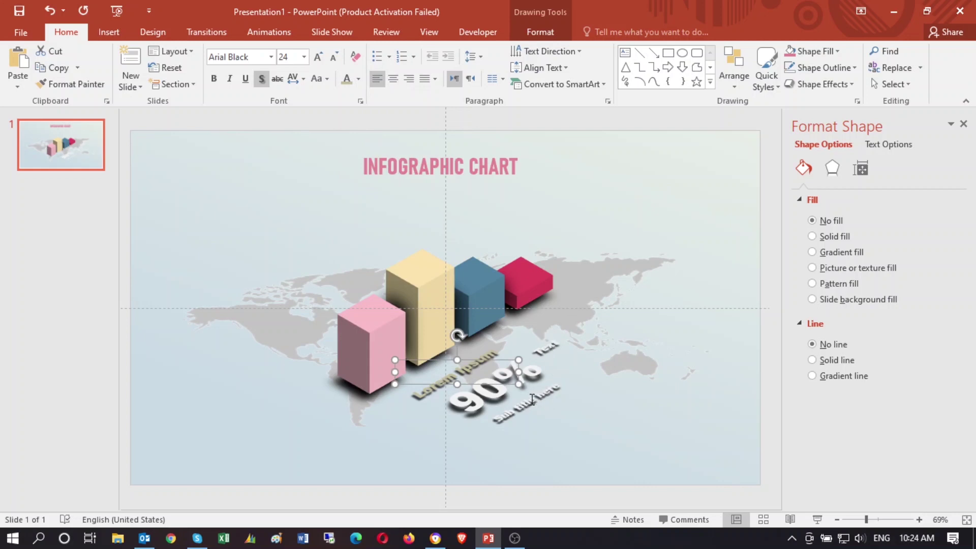
left_click(516, 413)
left_click(358, 79)
left_click(395, 190)
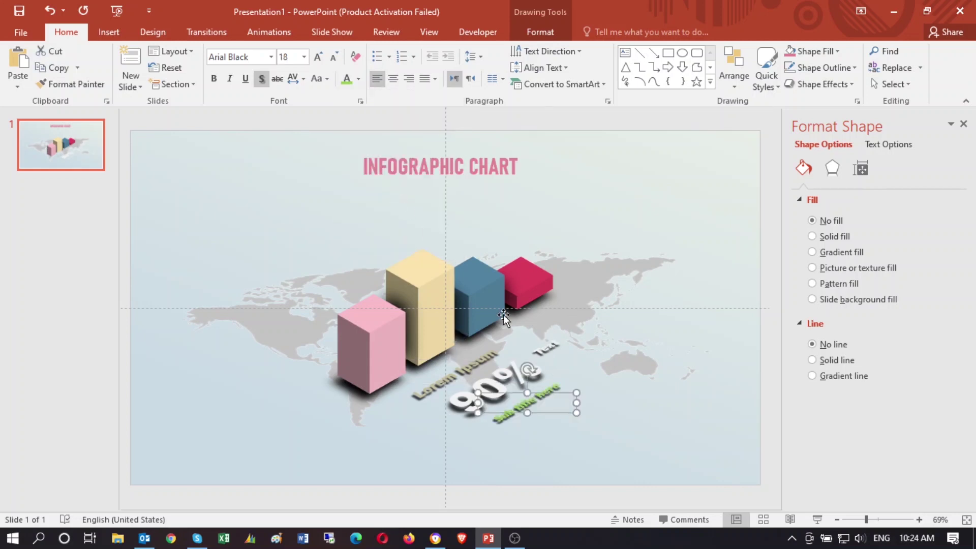
left_click(653, 431)
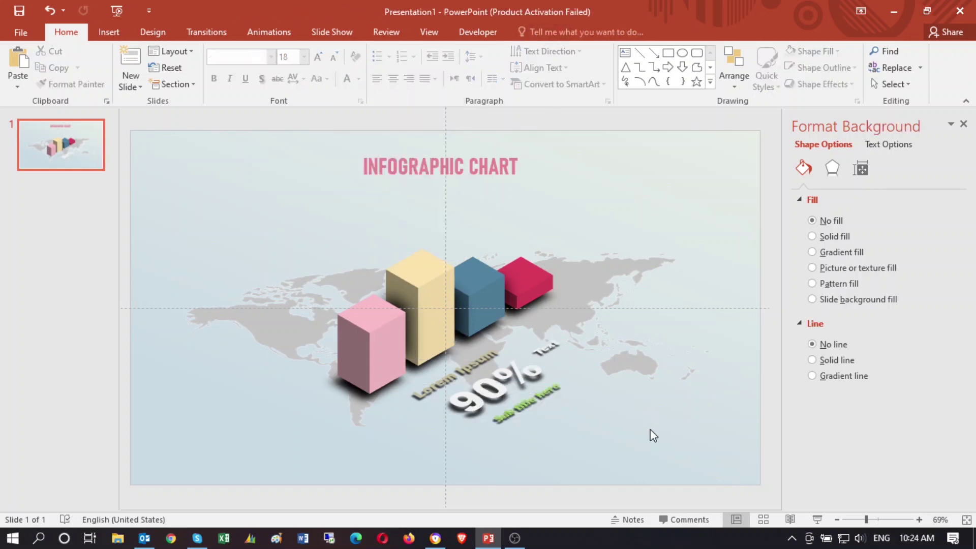
left_click(818, 520)
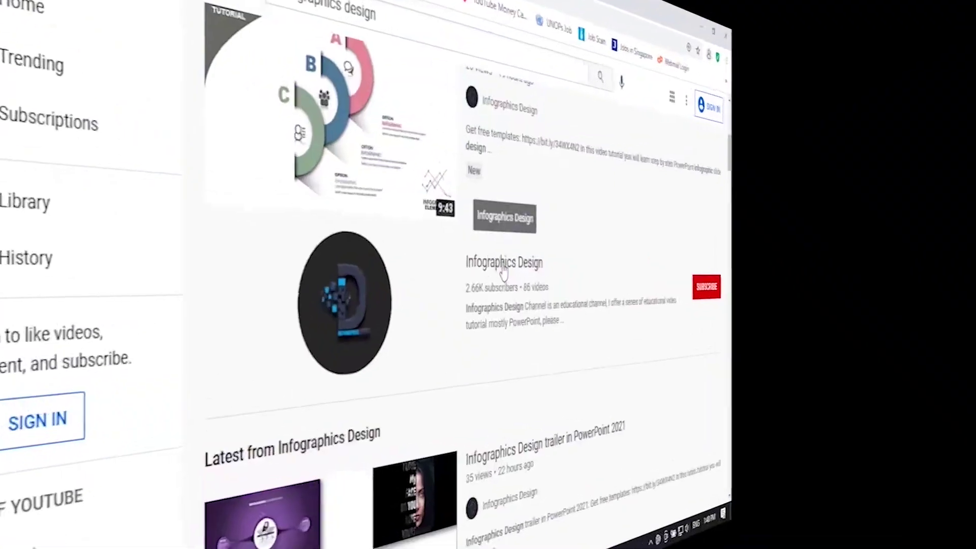
Step: Scroll the Infographics Design channel page and open its VIDEOS list
scroll(854, 295, "down", 5)
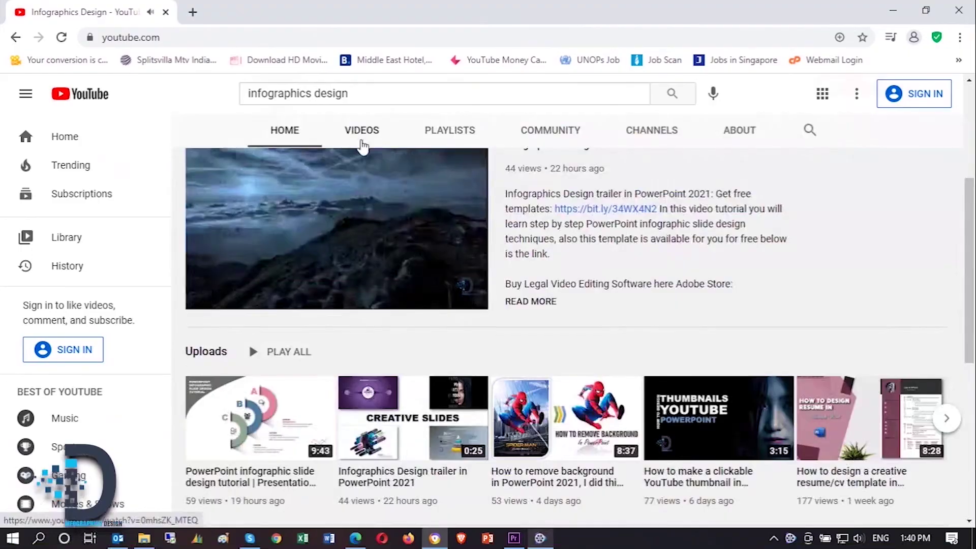
left_click(362, 129)
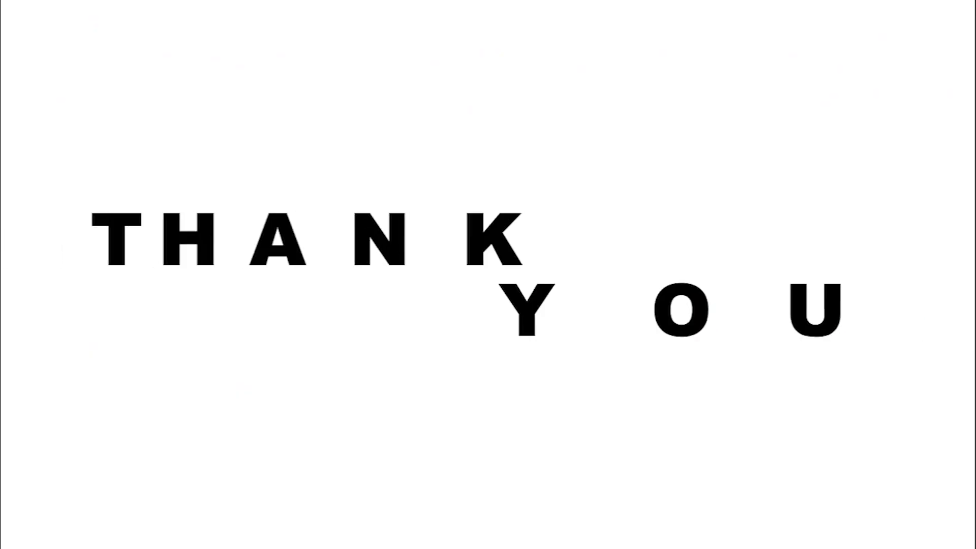